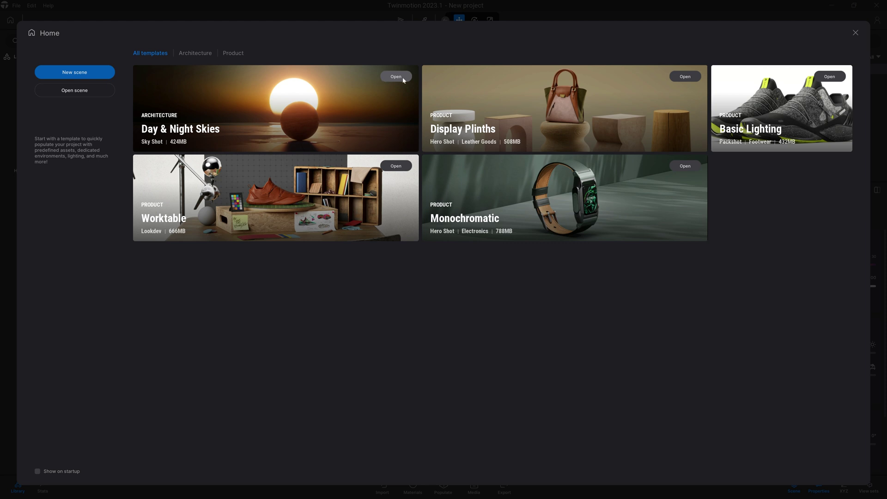
# Open the Day & Night Skies template and fly the camera around the canopy and pavilions.
pyautogui.click(396, 76)
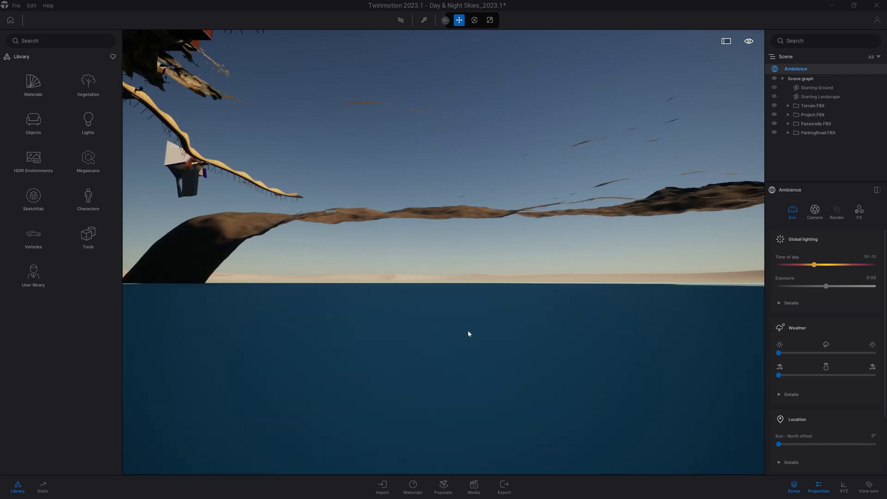
pyautogui.moveTo(502, 296); pyautogui.dragTo(486, 277)
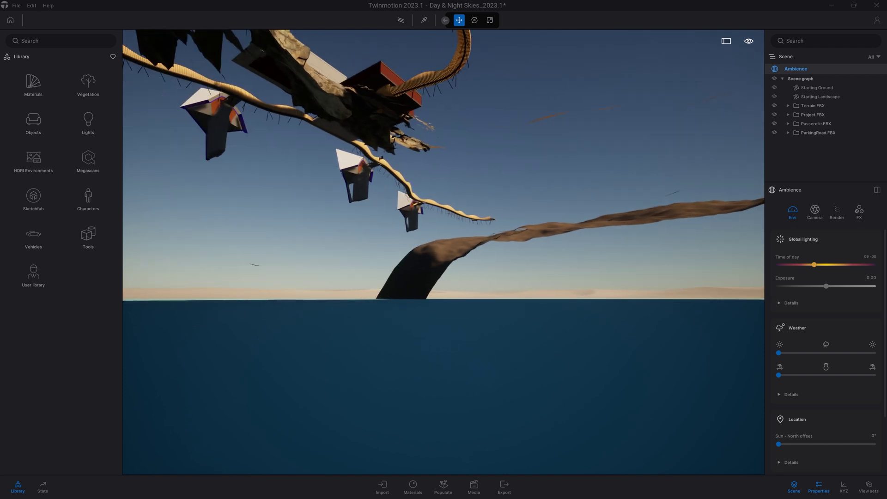
pyautogui.press('Up')
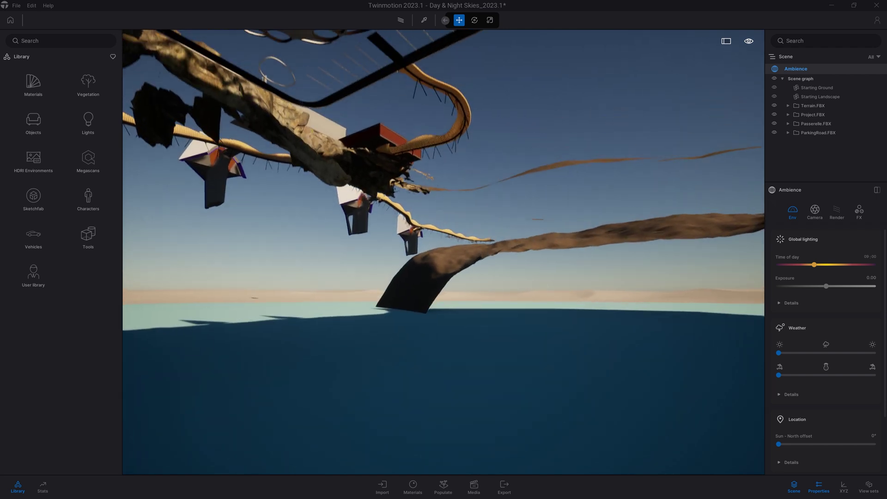
pyautogui.press('Up')
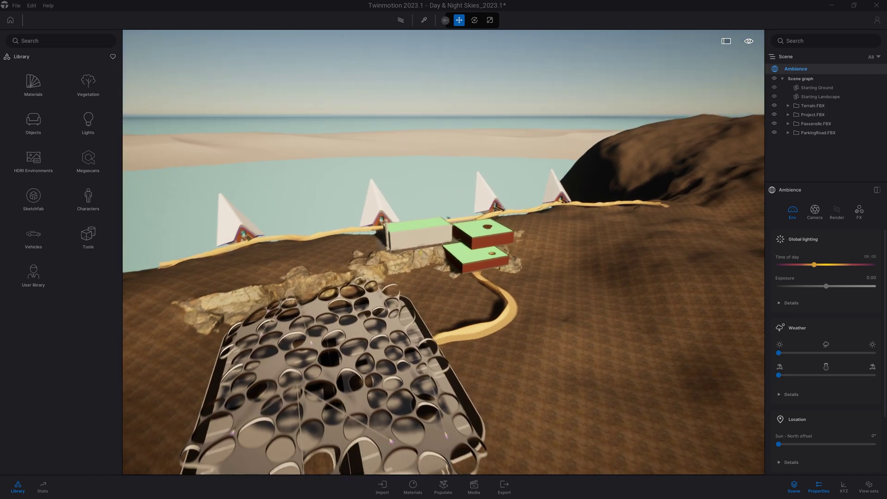
pyautogui.press('Down')
pyautogui.press('Left')
pyautogui.press('Up')
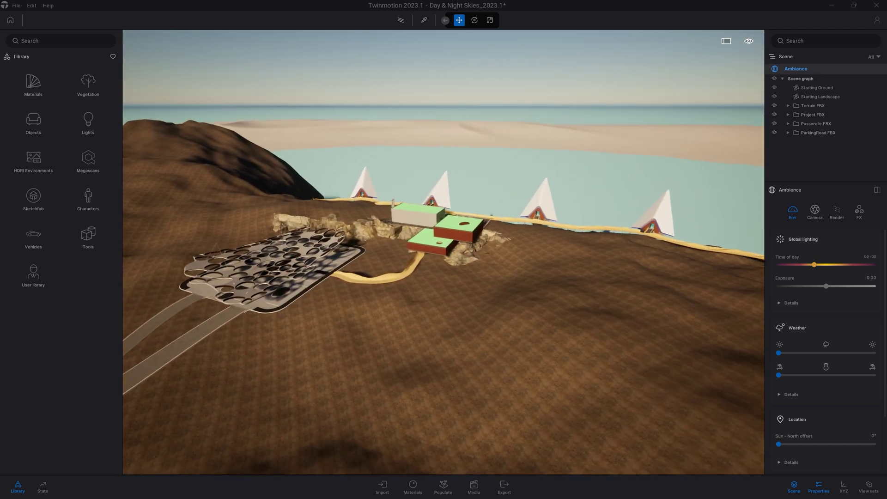
pyautogui.moveTo(573, 263); pyautogui.dragTo(574, 232)
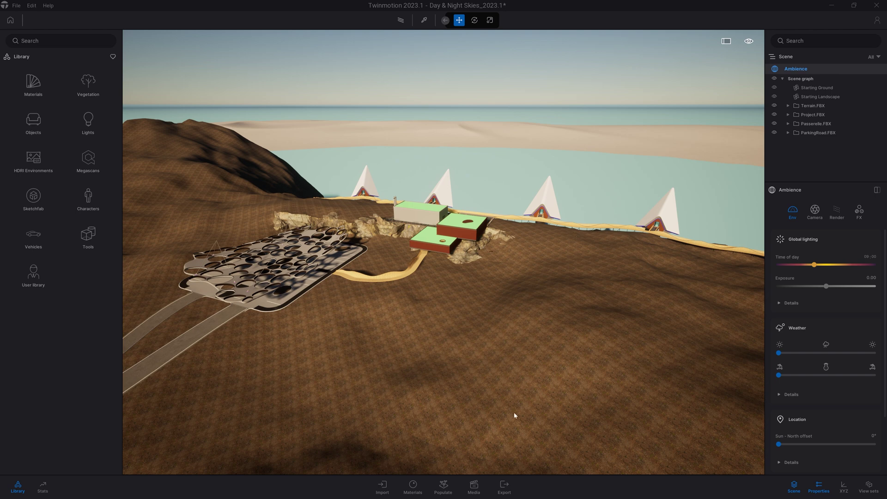
# Show the scene's saved image thumbnails in the Media dock.
pyautogui.click(474, 486)
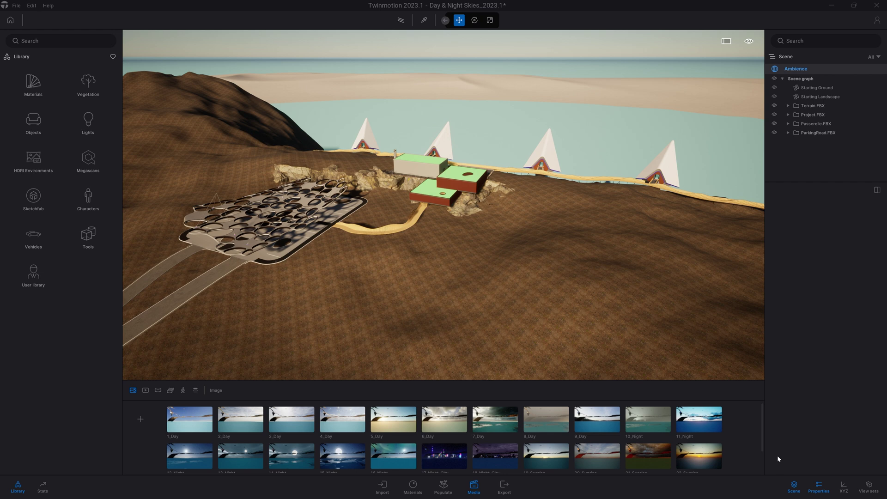
pyautogui.moveTo(762, 419); pyautogui.dragTo(763, 435)
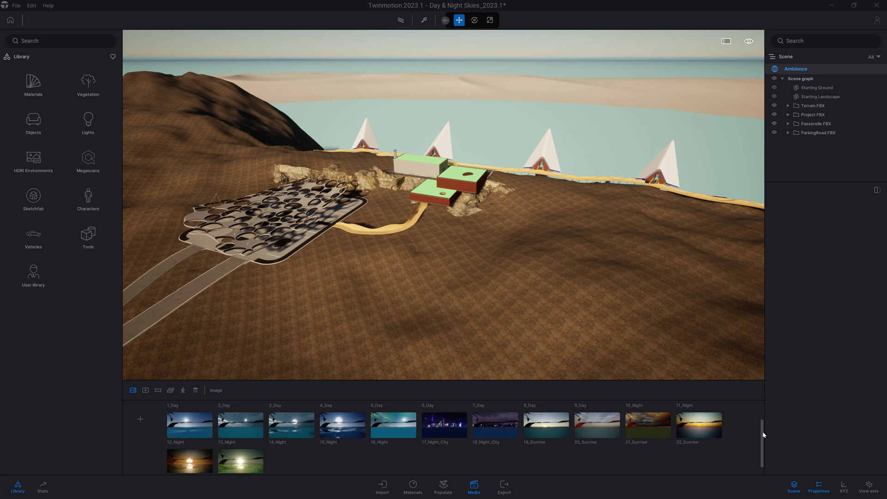
pyautogui.moveTo(763, 435); pyautogui.dragTo(763, 418)
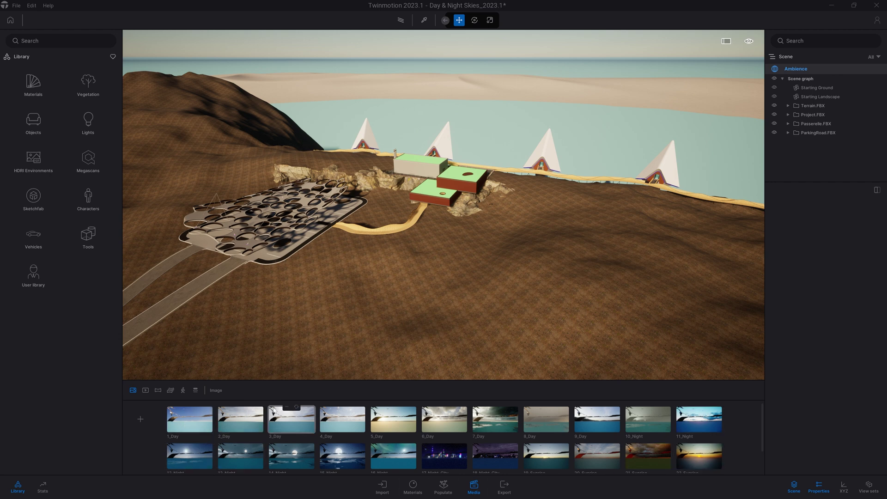
# Jump to the 1_Day image's viewpoint, fly toward the hill, then return to it.
pyautogui.moveTo(190, 418)
pyautogui.click(192, 410)
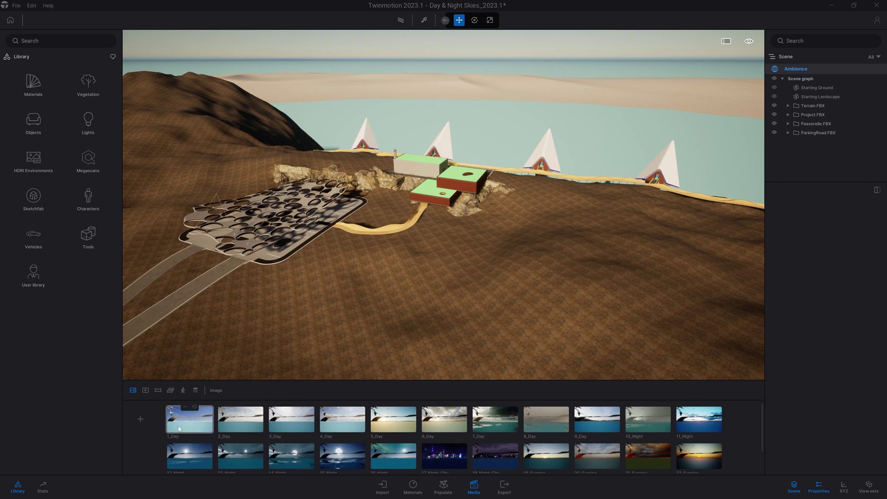
pyautogui.click(190, 424)
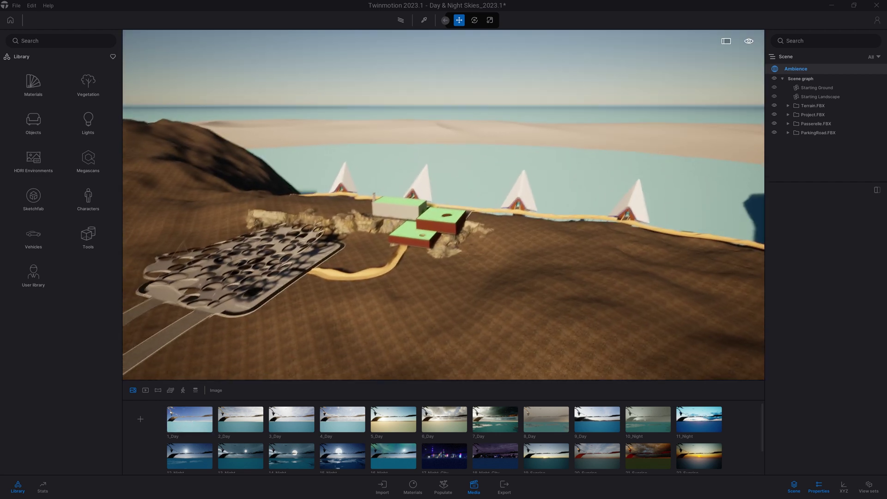
pyautogui.click(195, 409)
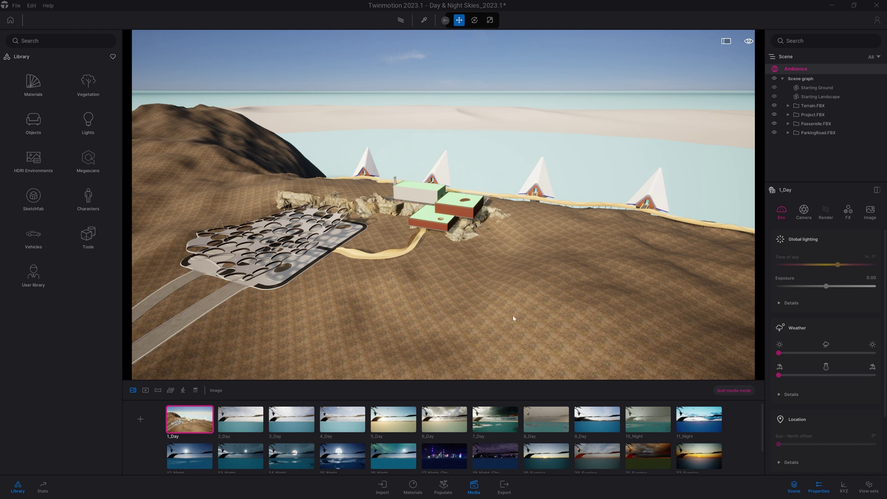
pyautogui.moveTo(512, 319); pyautogui.dragTo(513, 317)
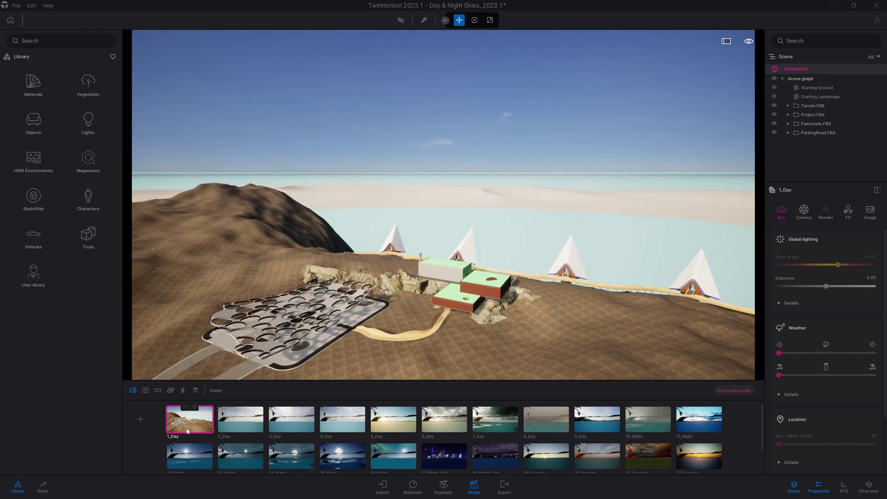
pyautogui.click(187, 430)
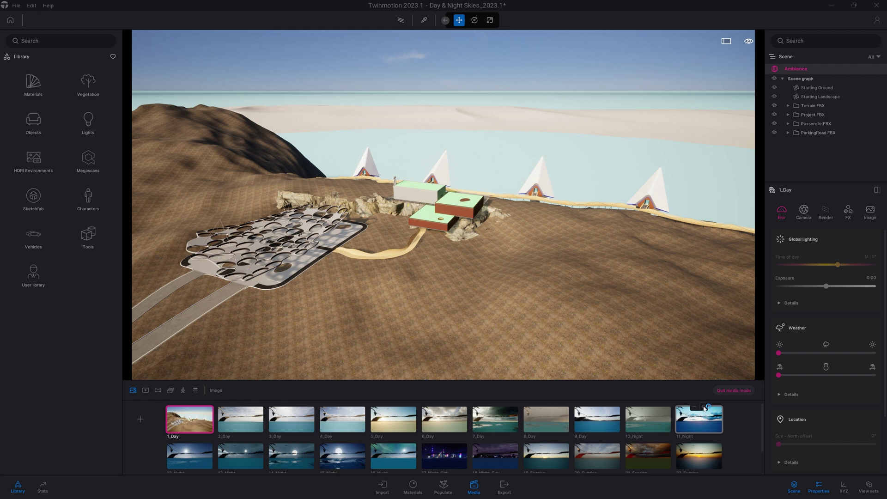
# Preview the 11_Night, 17_Night_City and 22_Sunrise images in turn.
pyautogui.click(703, 409)
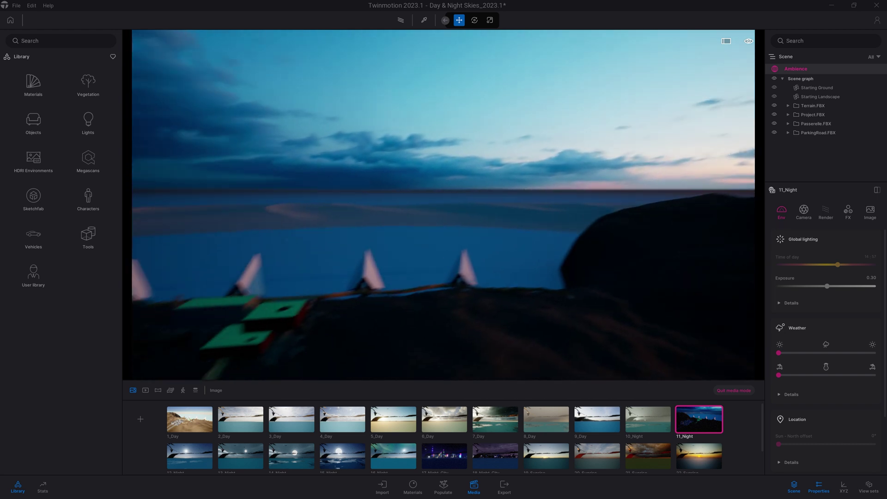
pyautogui.click(447, 469)
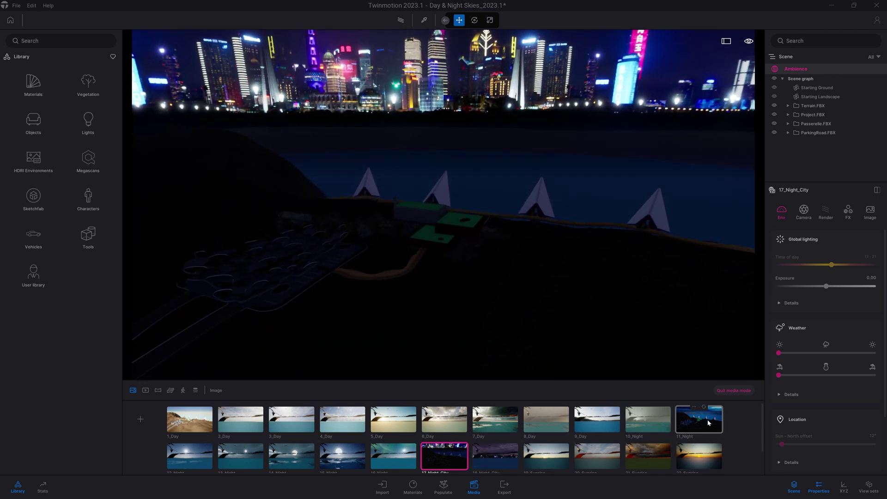
pyautogui.click(689, 447)
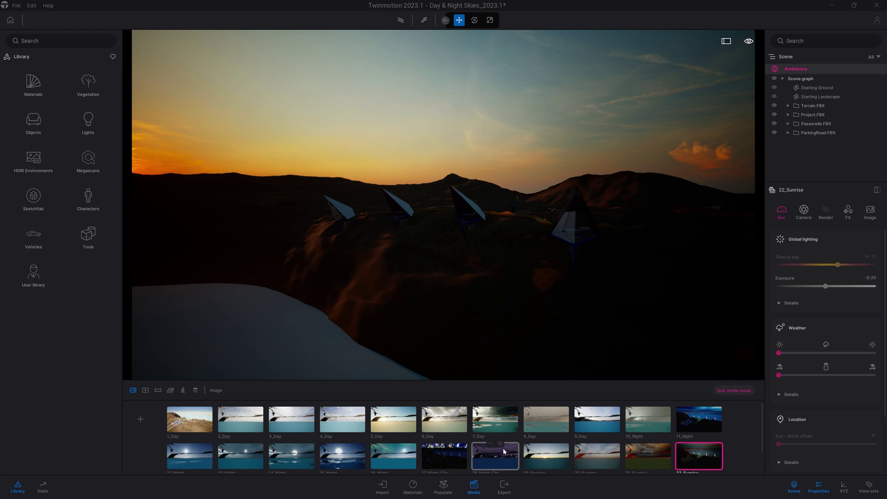
pyautogui.scroll(-2, 506, 447)
pyautogui.scroll(1, 507, 447)
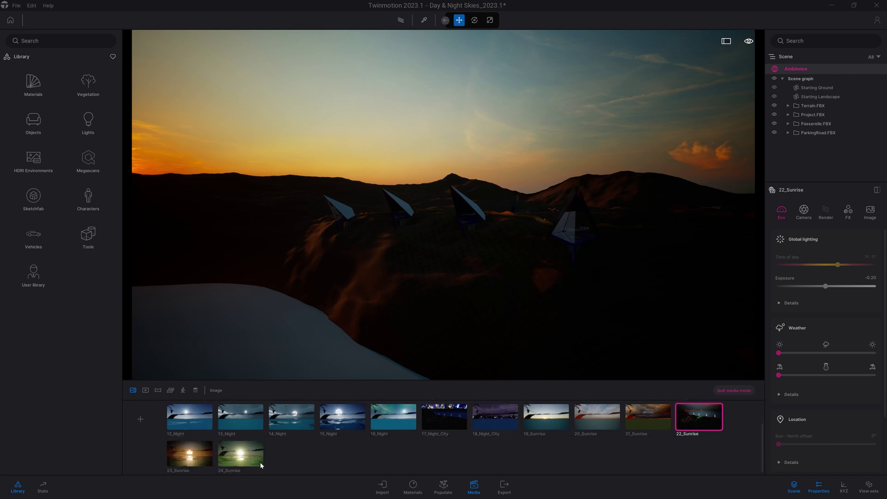
# Switch to 23_Sunrise and expand its HDRI environment settings, collapsing lighting, weather and location.
pyautogui.click(196, 444)
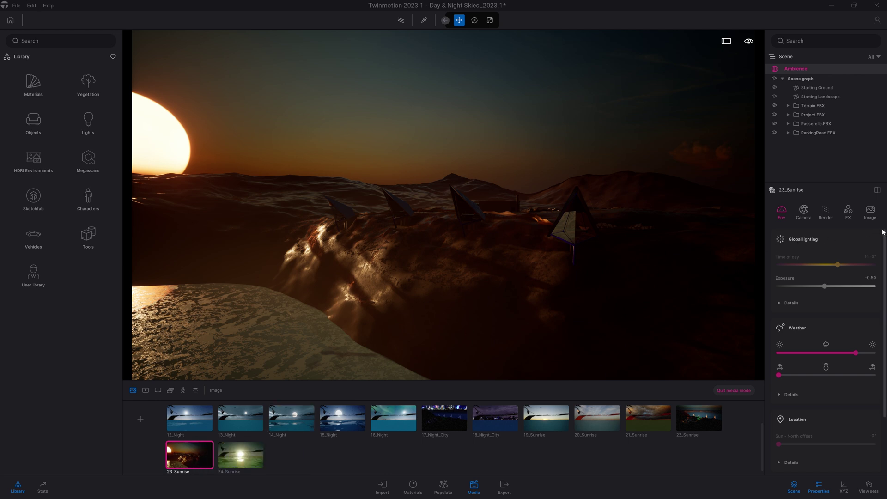
pyautogui.click(865, 235)
pyautogui.click(841, 262)
pyautogui.click(811, 292)
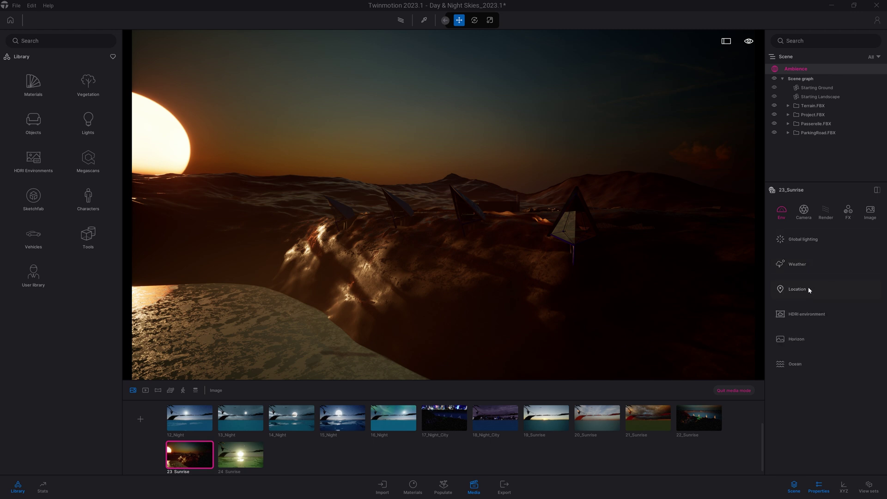
pyautogui.click(804, 316)
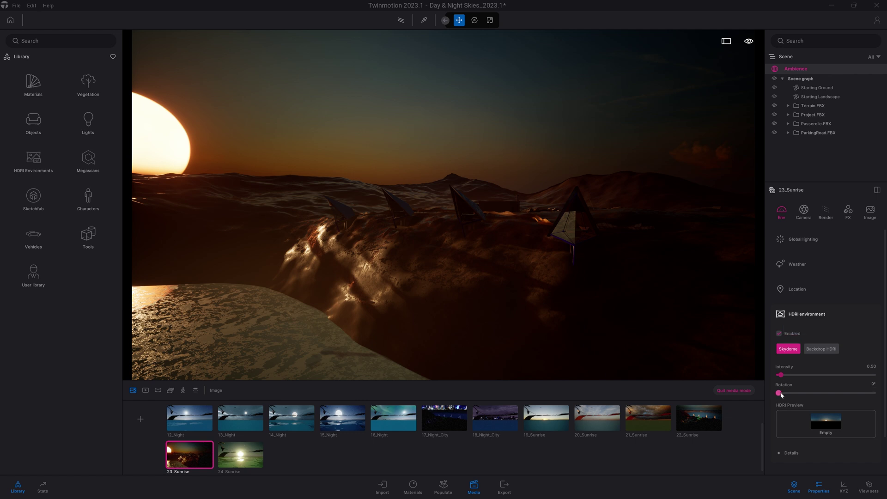
# Rotate the HDRI sky to 276° and refresh the 23_Sunrise thumbnail.
pyautogui.moveTo(779, 393)
pyautogui.mouseDown()
pyautogui.moveTo(859, 393)
pyautogui.moveTo(851, 393)
pyautogui.mouseUp()
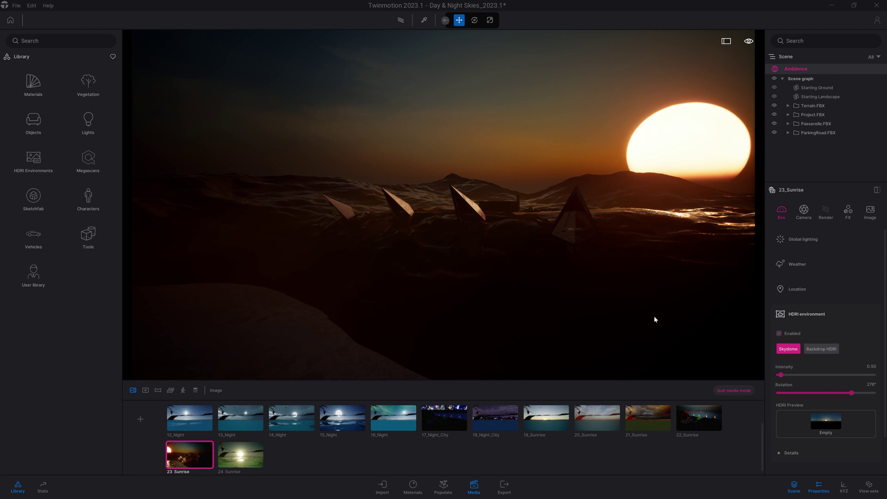
pyautogui.moveTo(485, 238)
pyautogui.mouseDown(button='right')
pyautogui.moveTo(444, 238)
pyautogui.moveTo(222, 370)
pyautogui.mouseUp(button='right')
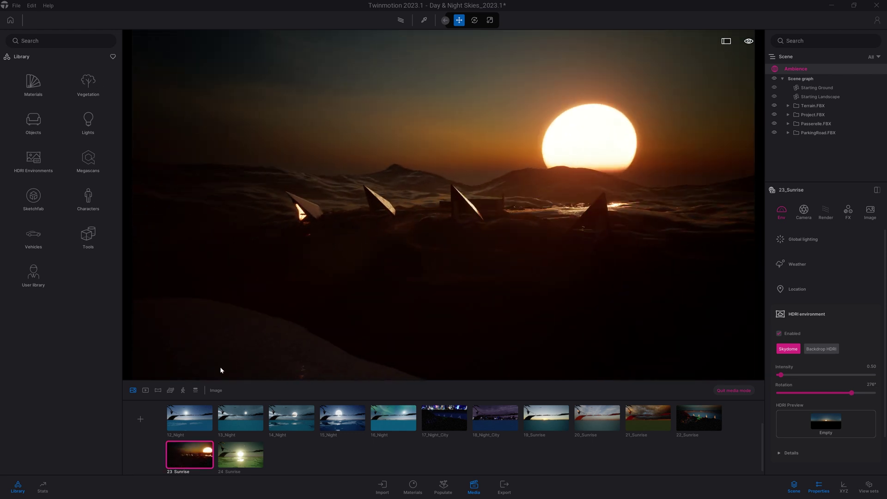
pyautogui.click(194, 446)
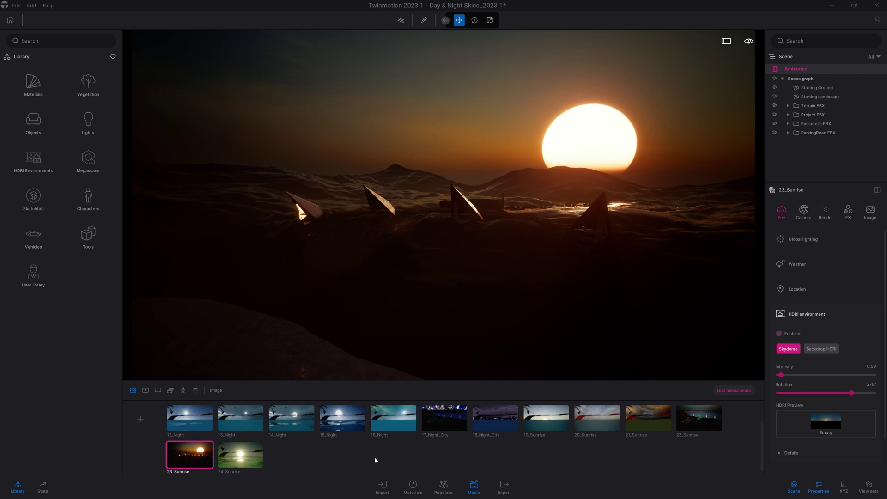
pyautogui.scroll(2, 262, 410)
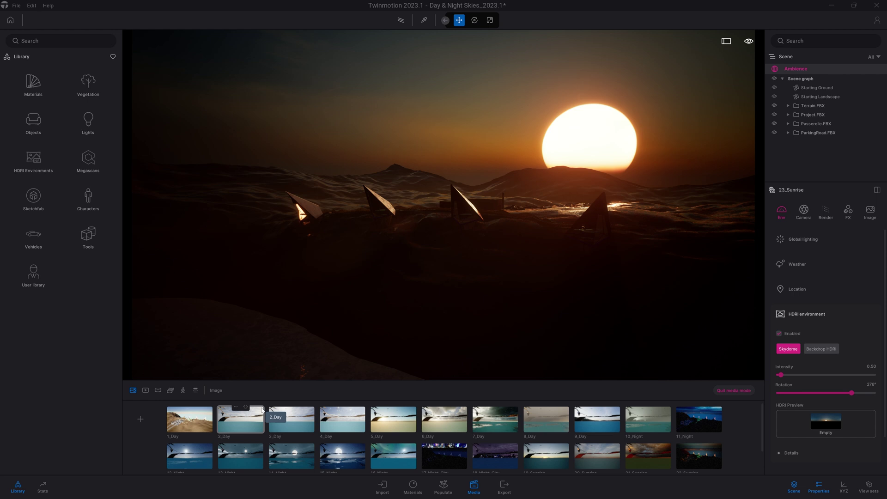
# Reopen the template gallery and load the Worktable template with the shoe.
pyautogui.click(10, 21)
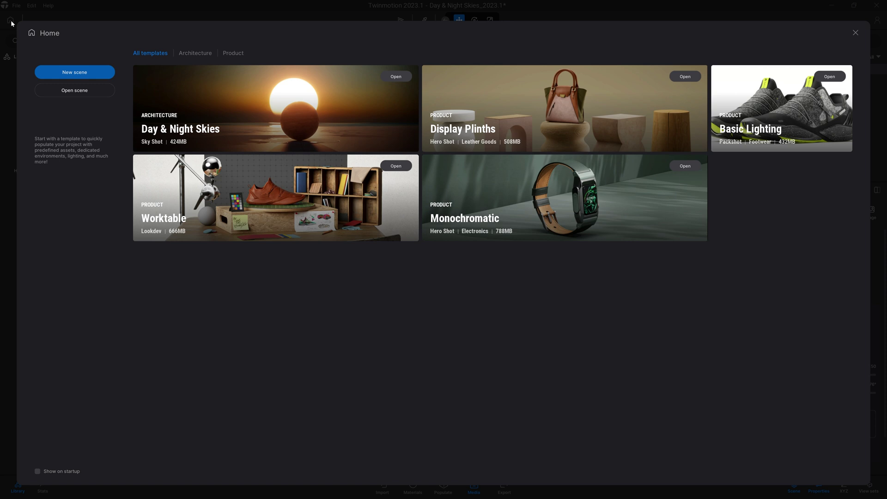
pyautogui.click(405, 167)
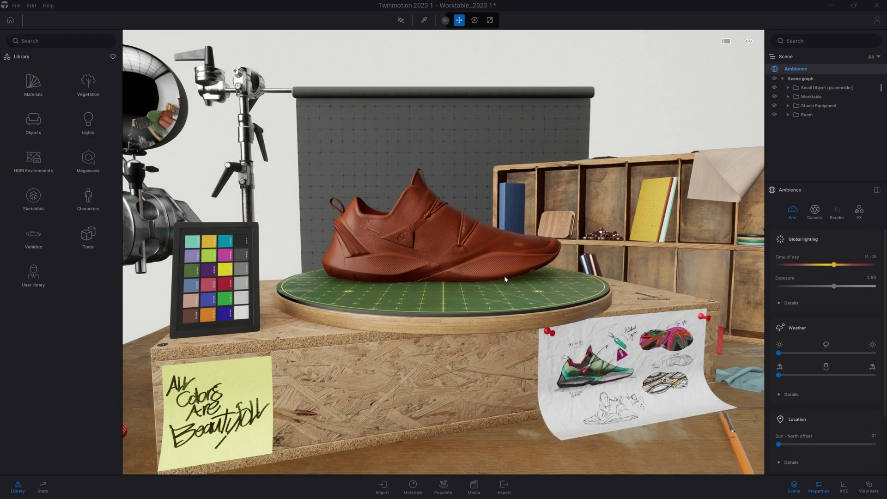
pyautogui.moveTo(504, 275); pyautogui.dragTo(430, 277, button='right')
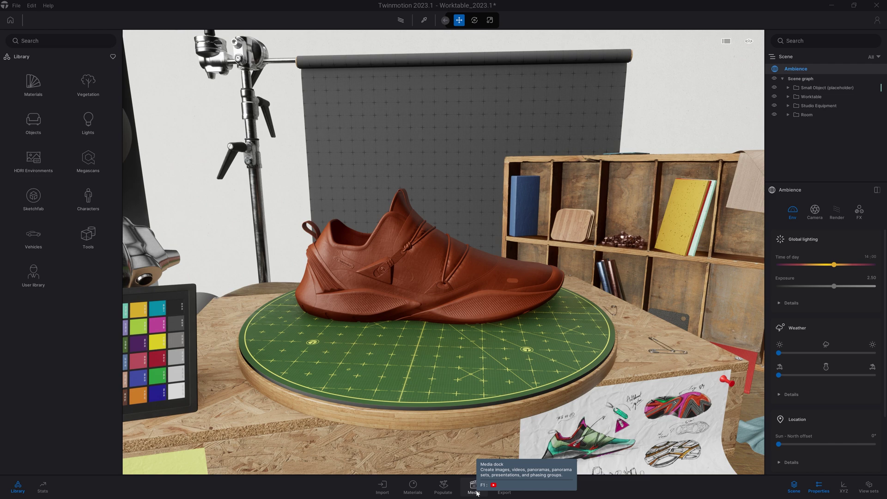
# Preview the Woods, Basement and Garage ambiences, return to Studio, and exit media mode.
pyautogui.click(477, 490)
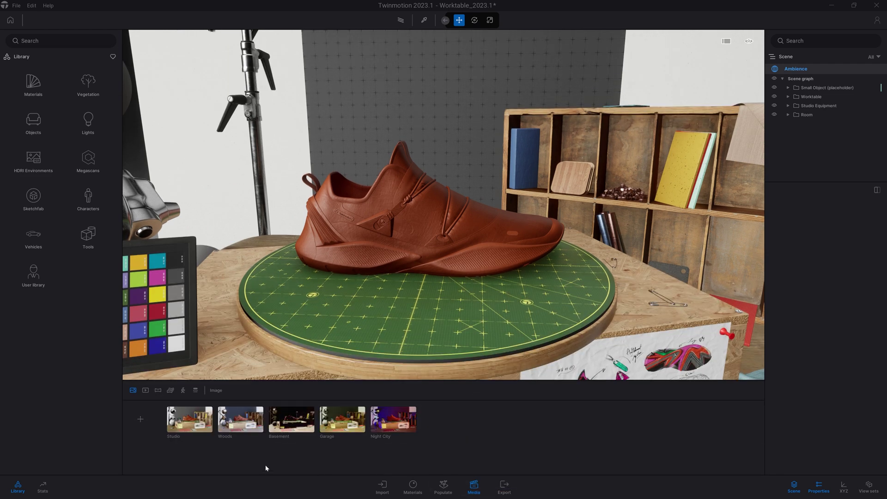
pyautogui.click(241, 421)
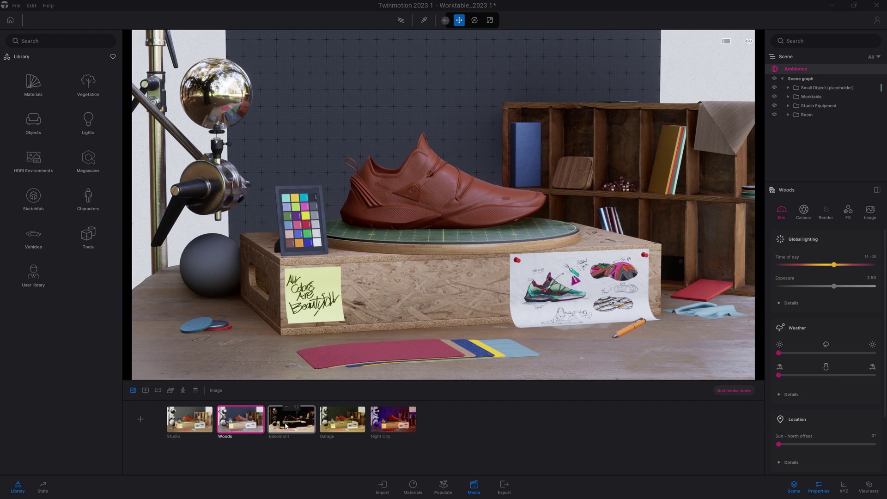
pyautogui.click(290, 424)
pyautogui.click(342, 423)
pyautogui.click(379, 427)
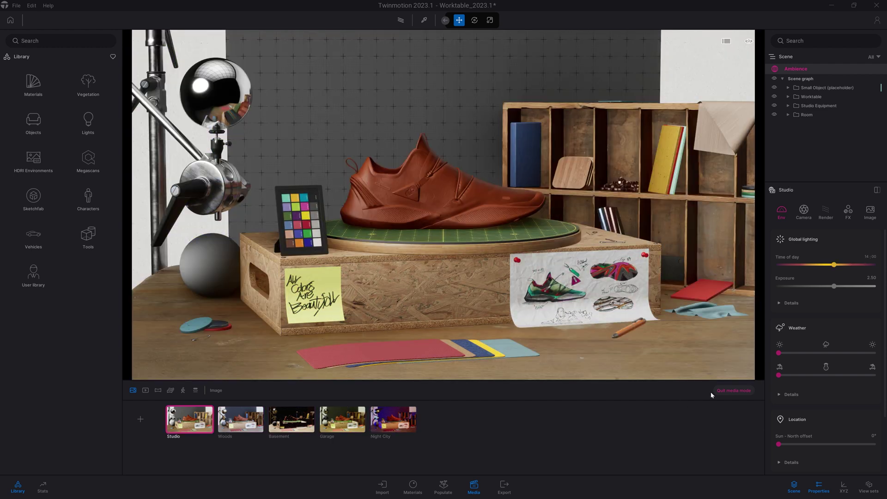
pyautogui.click(742, 392)
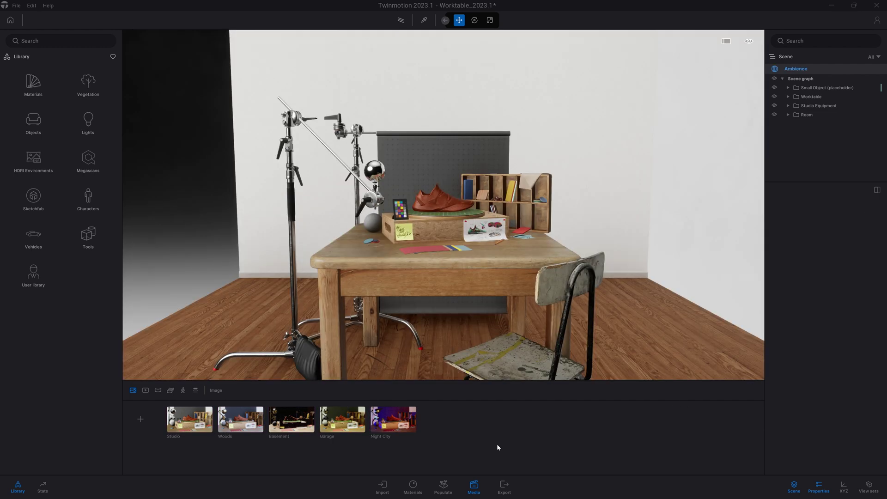
pyautogui.click(475, 490)
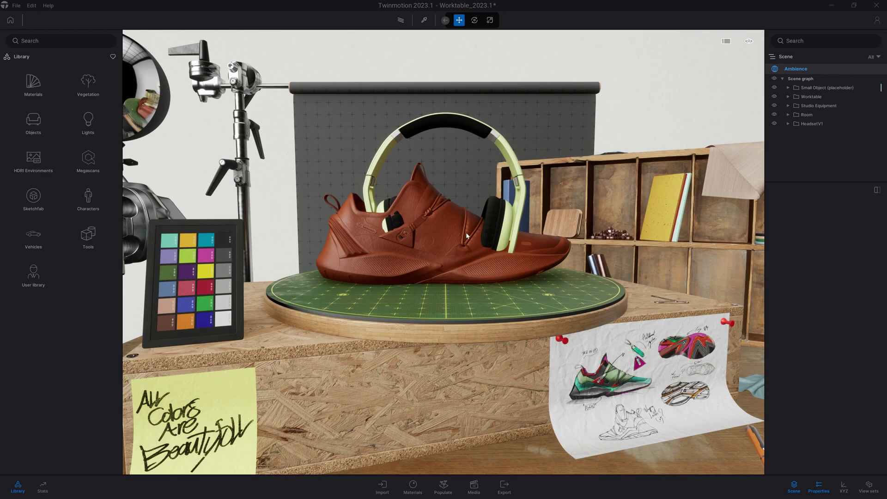
# Select HeadsetV1 and the Small Object placeholder, then replace the placeholder container with the headset.
pyautogui.moveTo(466, 237); pyautogui.dragTo(360, 264, button='right')
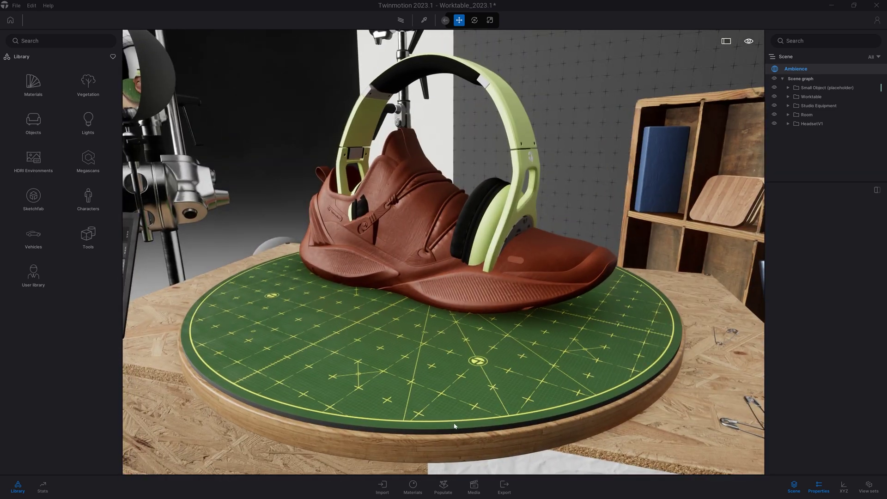
pyautogui.click(475, 488)
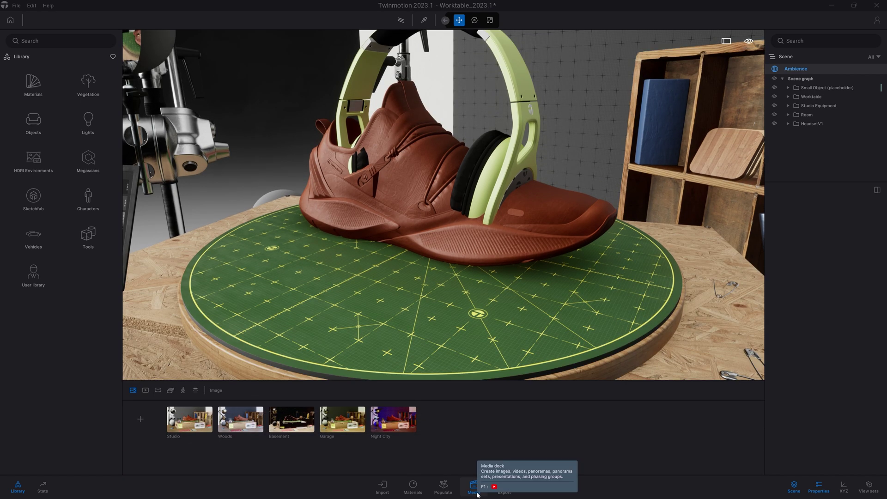
pyautogui.click(477, 489)
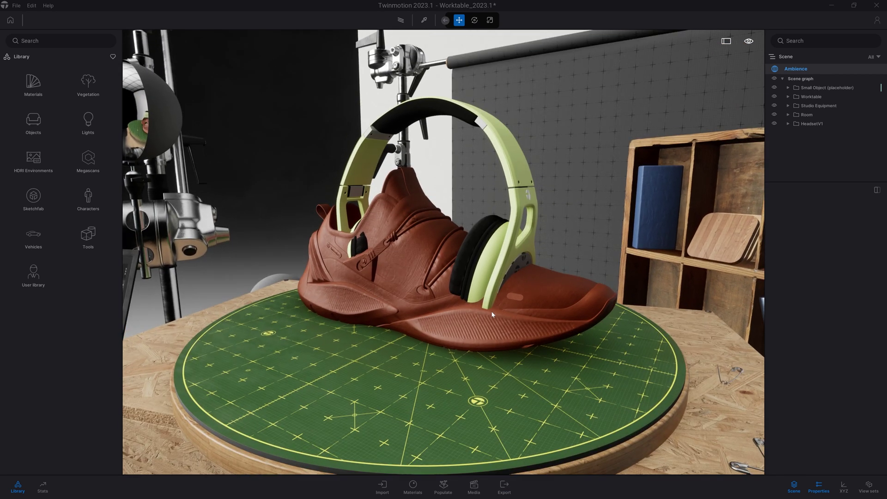
pyautogui.click(811, 123)
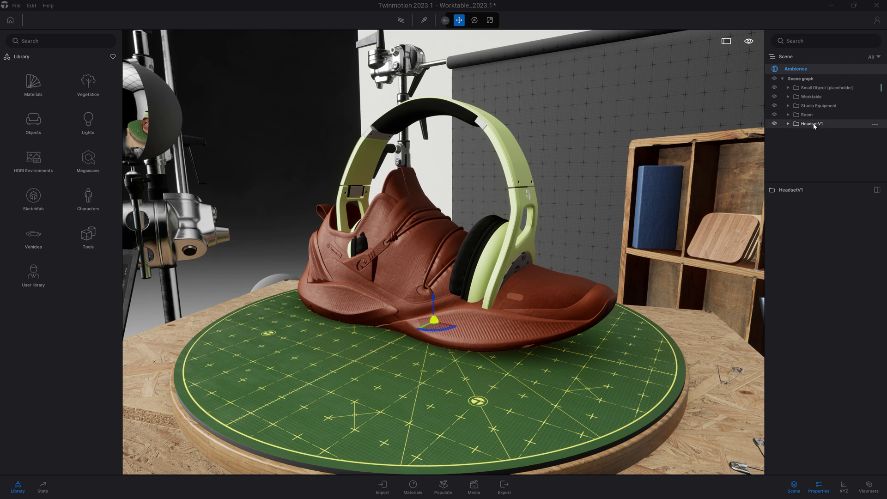
pyautogui.moveTo(827, 87)
pyautogui.keyDown('ctrl'); pyautogui.click(819, 90); pyautogui.keyUp('ctrl')
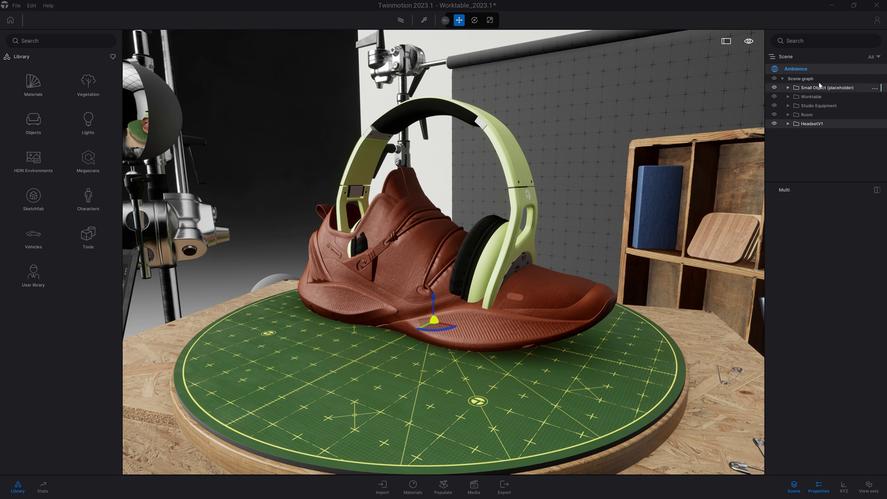
pyautogui.rightClick(823, 90)
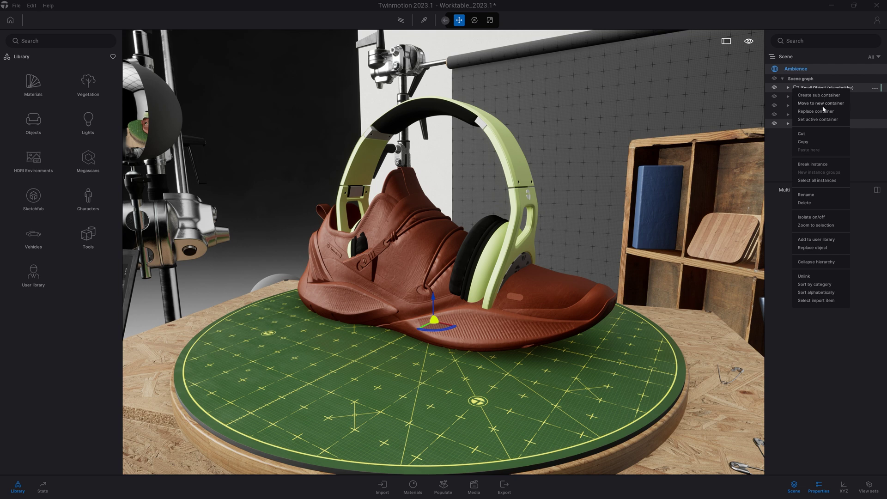
pyautogui.click(822, 109)
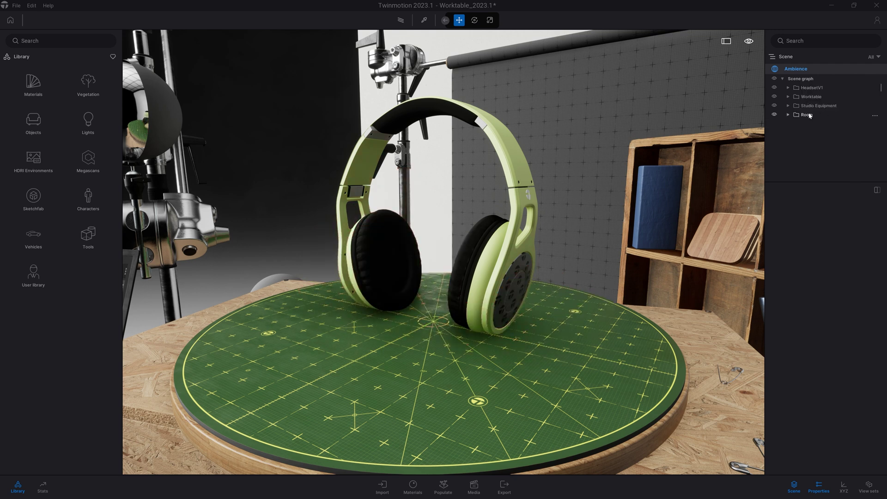
# Preview the headset in Studio, Woods, Basement, Garage and Night City, ending on Studio.
pyautogui.moveTo(813, 87)
pyautogui.click(474, 486)
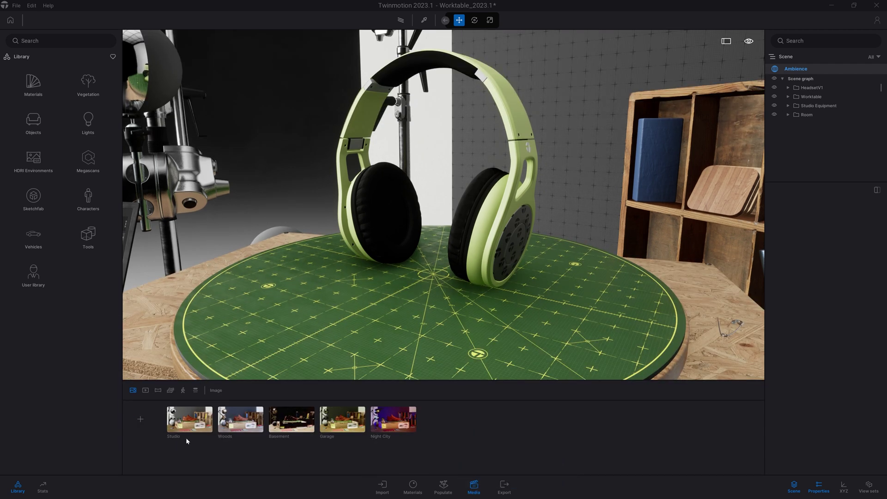
pyautogui.click(182, 425)
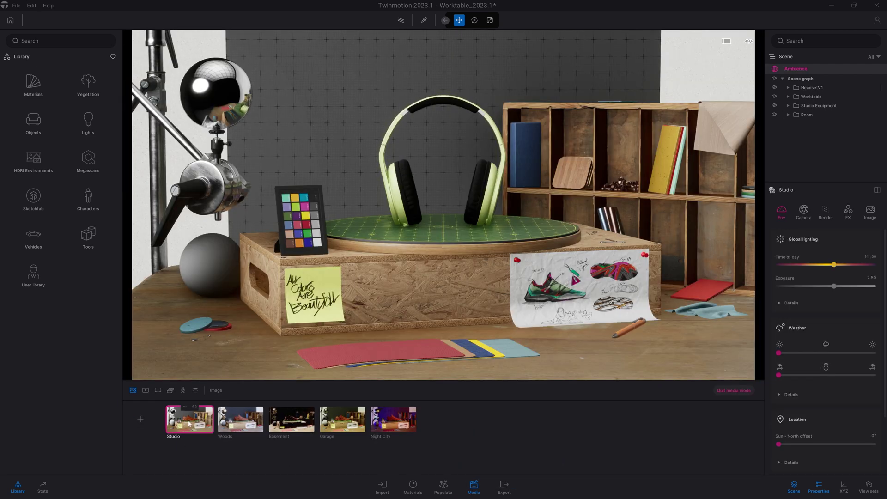
pyautogui.click(241, 419)
pyautogui.click(291, 418)
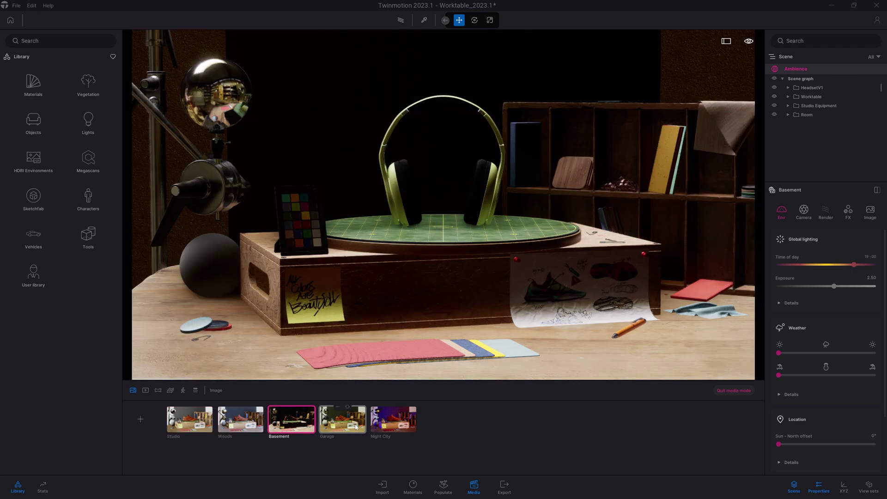
pyautogui.click(342, 418)
pyautogui.click(393, 418)
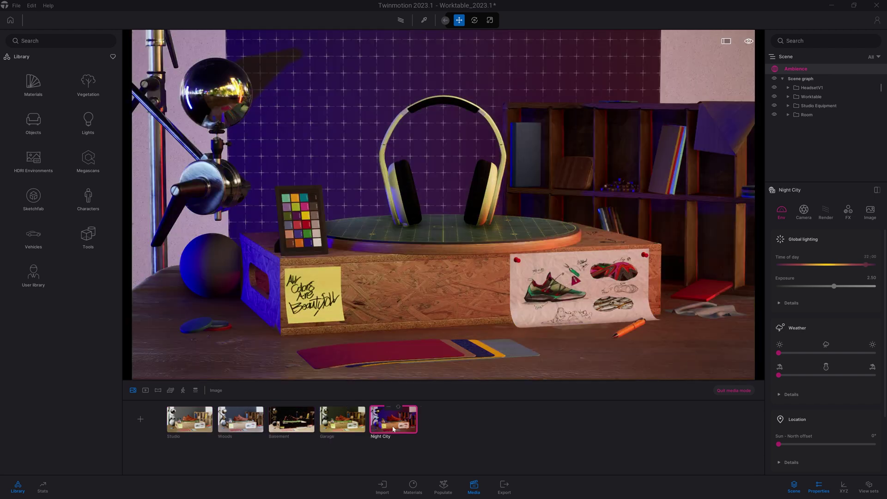
pyautogui.click(200, 432)
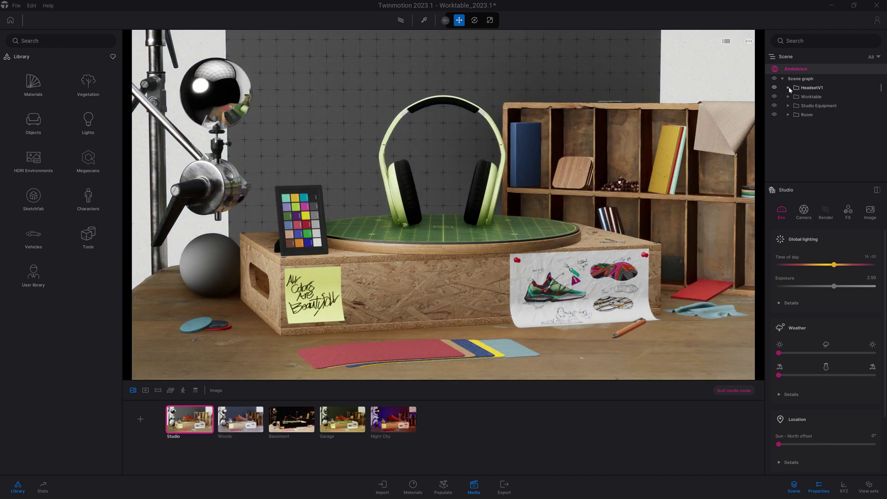
# Rotate HeadsetV1 by -40° on the turntable and leave media mode.
pyautogui.click(791, 88)
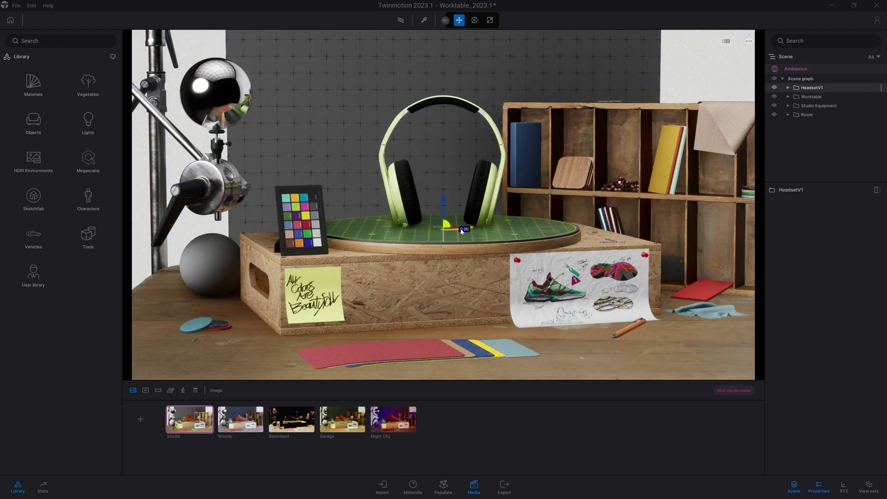
pyautogui.moveTo(462, 230); pyautogui.dragTo(477, 228)
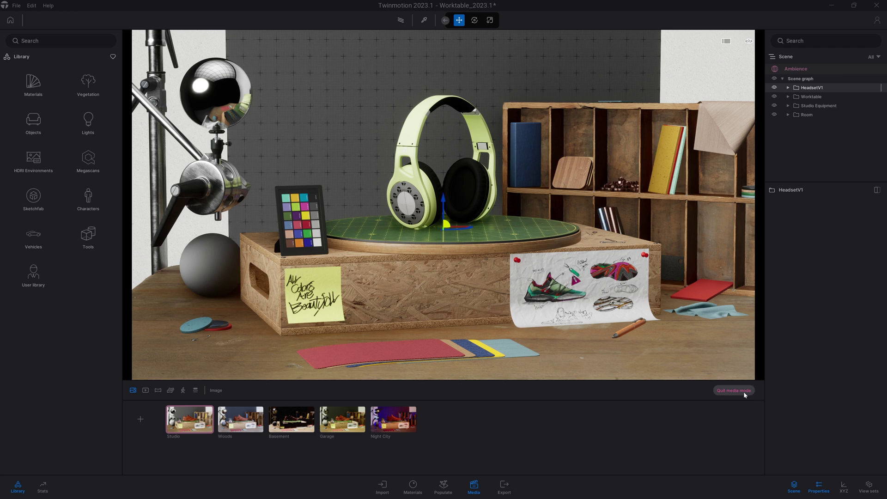
pyautogui.click(734, 390)
pyautogui.scroll(-5, 528, 170)
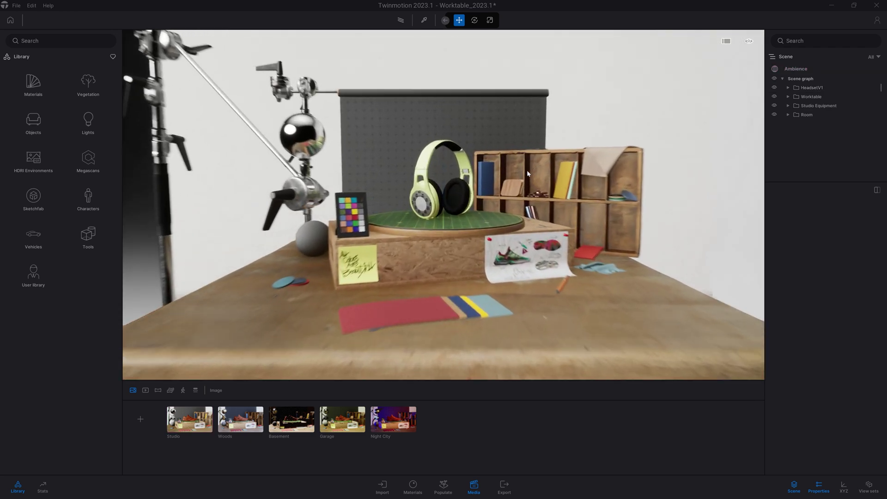
pyautogui.scroll(5, 528, 177)
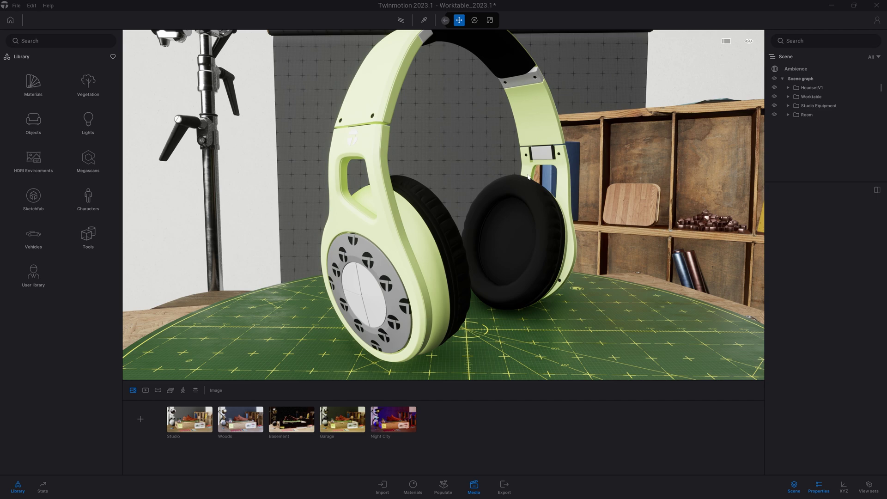
# Confirm the yellow shell and give the earcups grey Arrows Mesh 01 fabric at larger scale.
pyautogui.moveTo(513, 200); pyautogui.dragTo(624, 208)
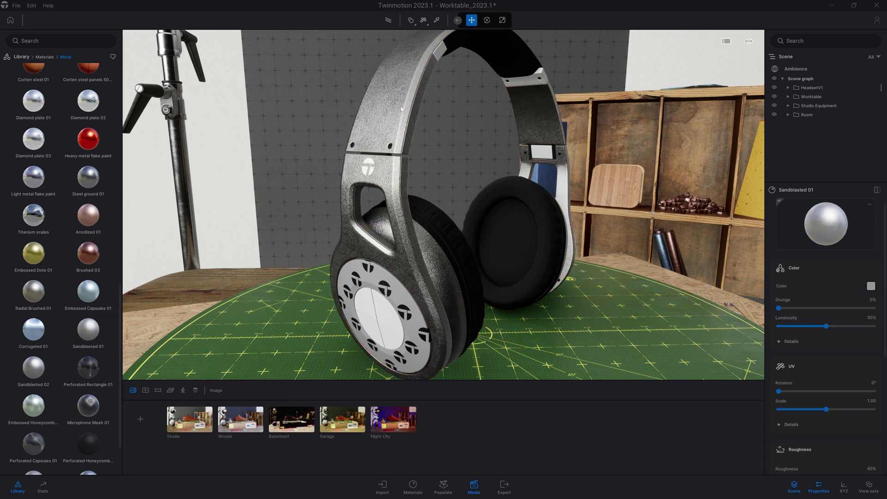
pyautogui.click(678, 360)
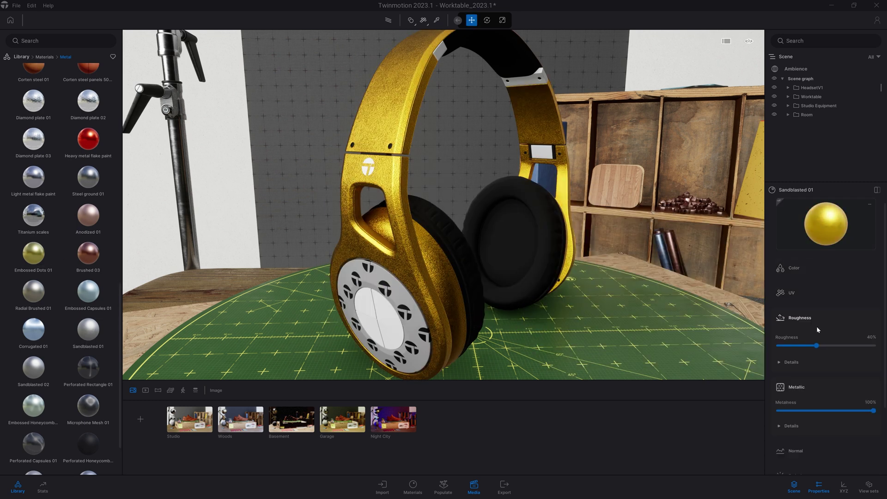
pyautogui.scroll(-5, 69, 277)
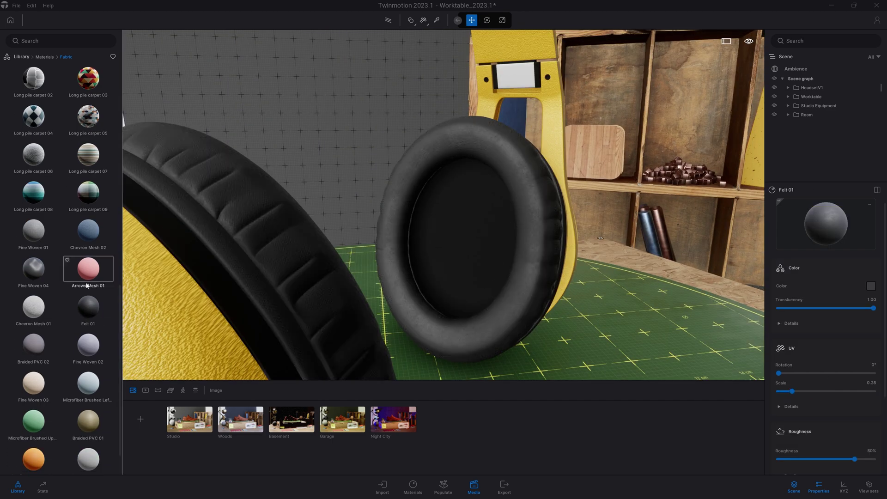
pyautogui.moveTo(87, 284); pyautogui.dragTo(464, 240)
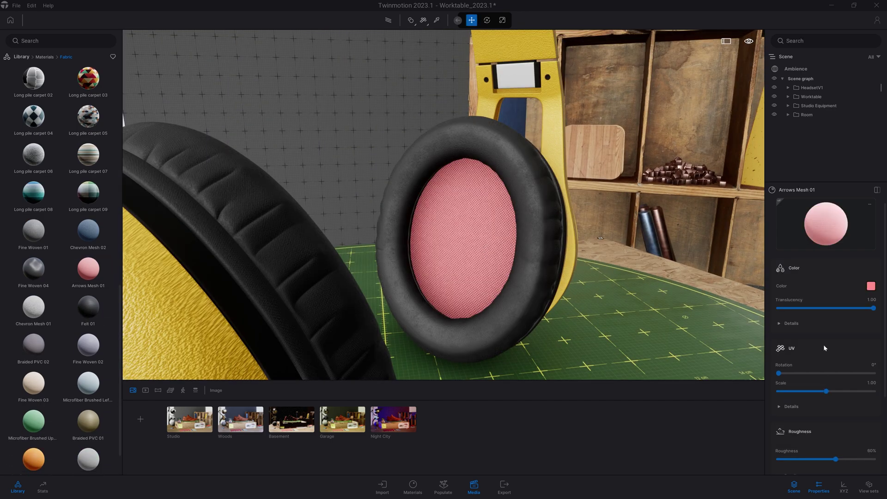
pyautogui.click(871, 286)
pyautogui.moveTo(792, 392); pyautogui.dragTo(837, 393)
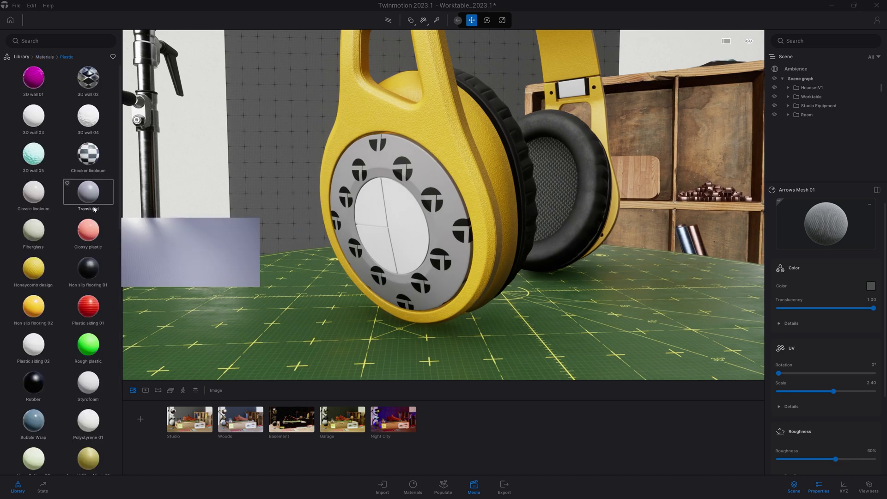
# Apply Glossy plastic to the earcup centres, remove its texture and colour it dark grey.
pyautogui.moveTo(94, 208); pyautogui.dragTo(391, 222)
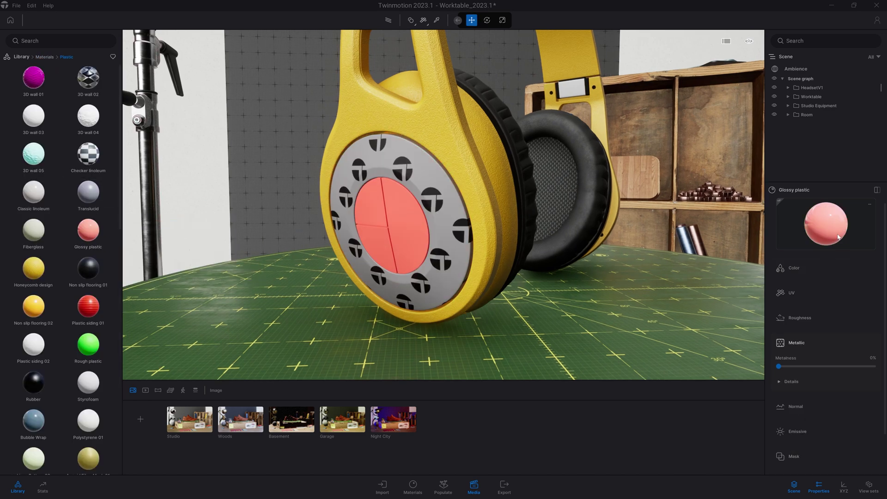
pyautogui.click(872, 286)
pyautogui.click(592, 300)
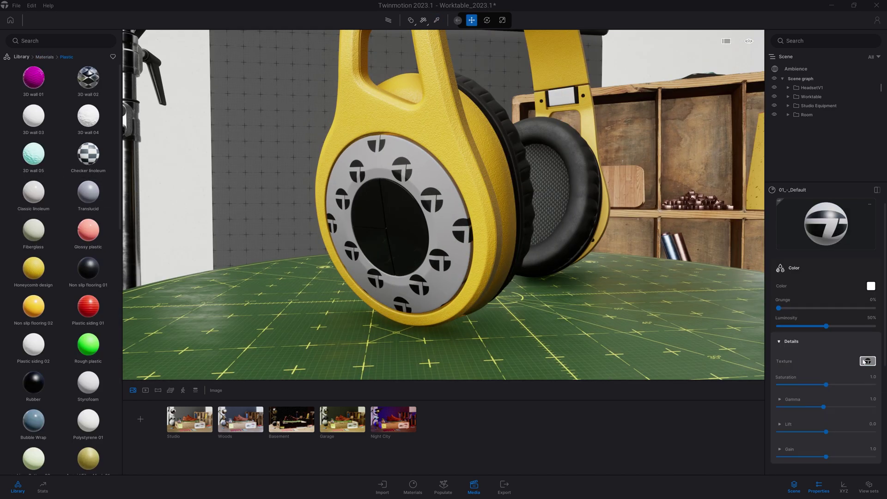
pyautogui.click(866, 361)
pyautogui.click(871, 285)
pyautogui.moveTo(433, 209); pyautogui.dragTo(433, 255)
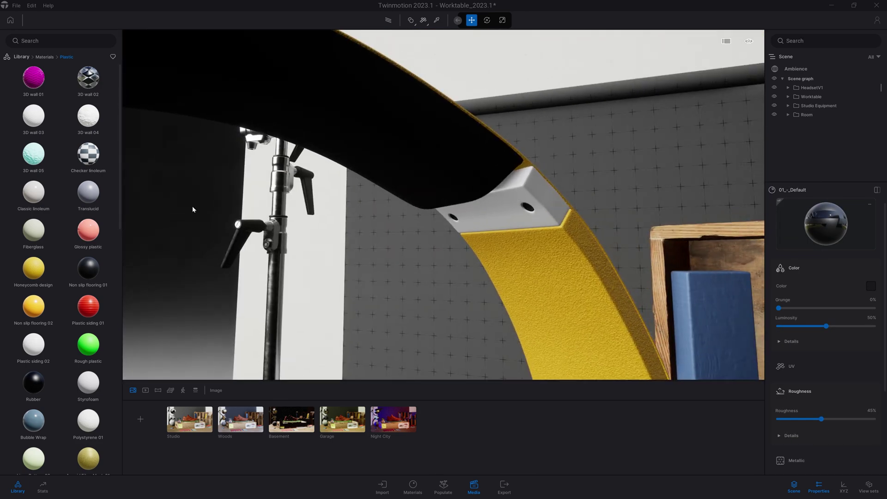
pyautogui.scroll(-10, 62, 278)
pyautogui.moveTo(88, 352); pyautogui.dragTo(504, 197)
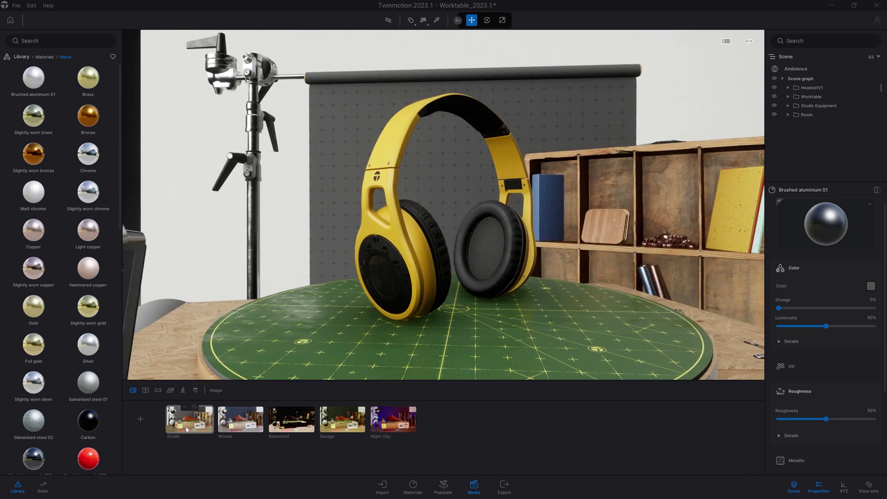
# Update the Studio image with the closer headset view, then preview Woods, Basement, Garage and Night City.
pyautogui.click(187, 429)
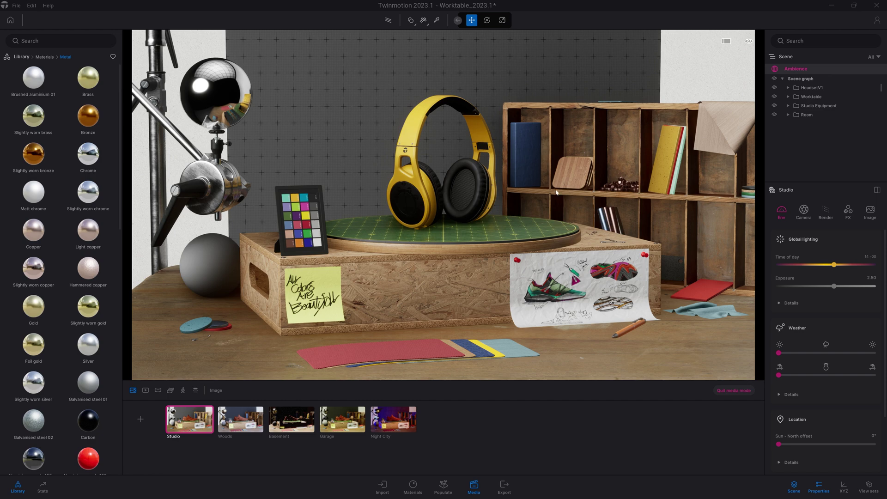
pyautogui.scroll(5, 556, 193)
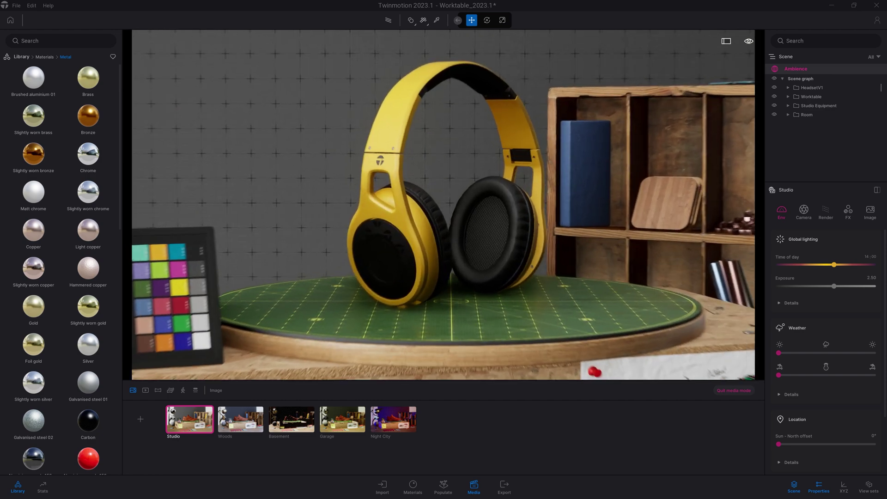
pyautogui.scroll(2, 556, 192)
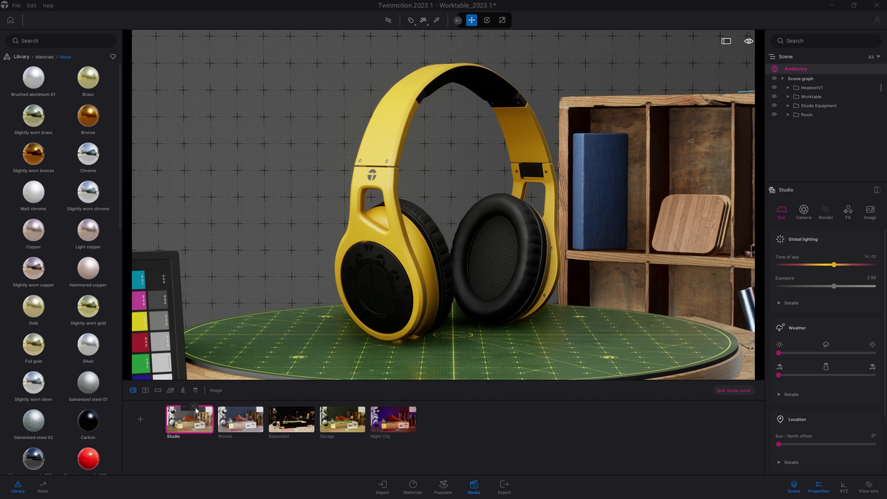
pyautogui.click(195, 407)
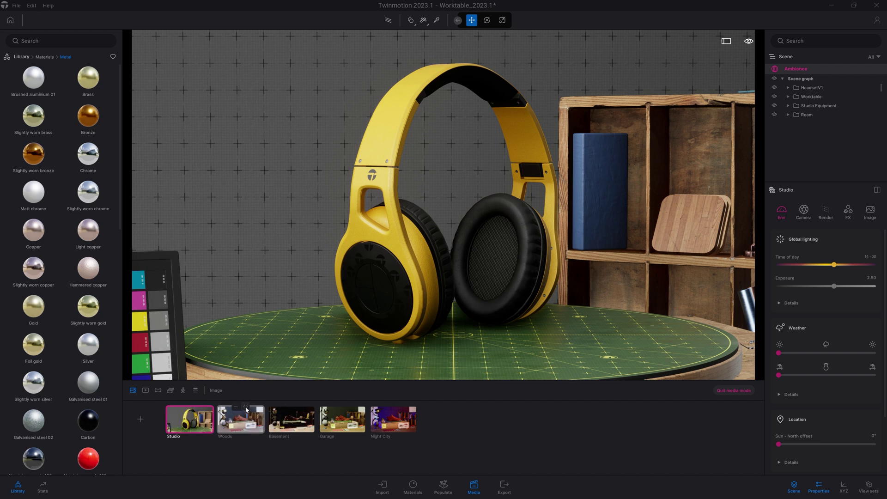
pyautogui.click(246, 410)
pyautogui.click(302, 413)
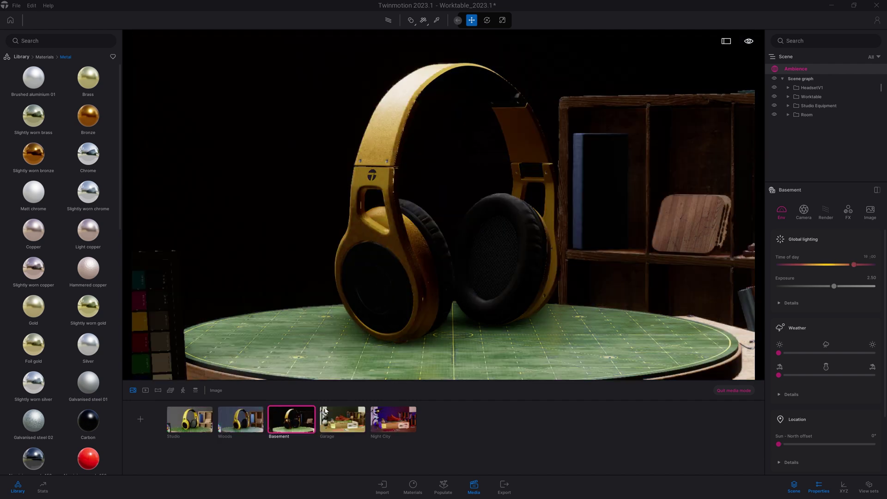
pyautogui.click(350, 409)
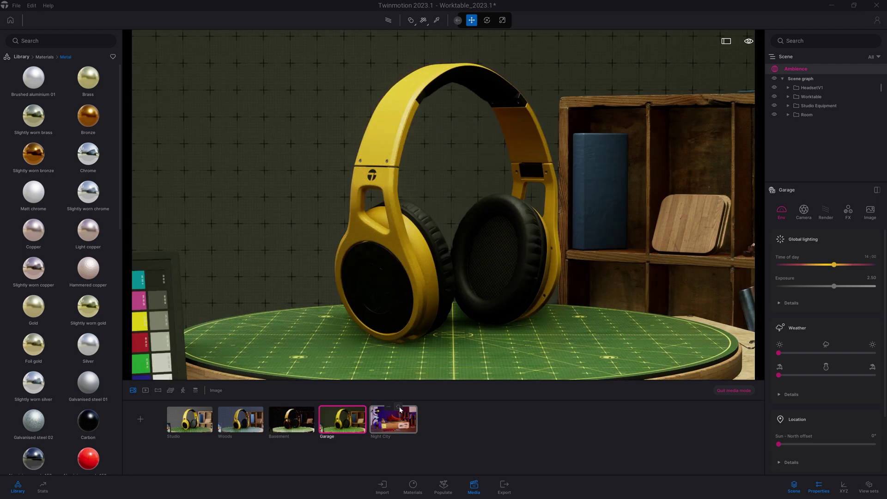
pyautogui.click(400, 410)
# Cycle through the four lighting presets again, return to Studio, and turn on path tracing.
pyautogui.click(242, 418)
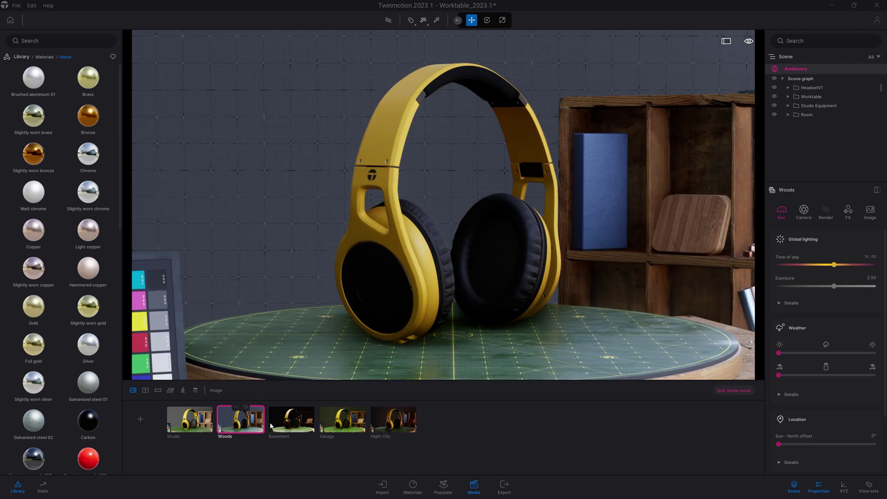
pyautogui.click(289, 426)
pyautogui.click(344, 426)
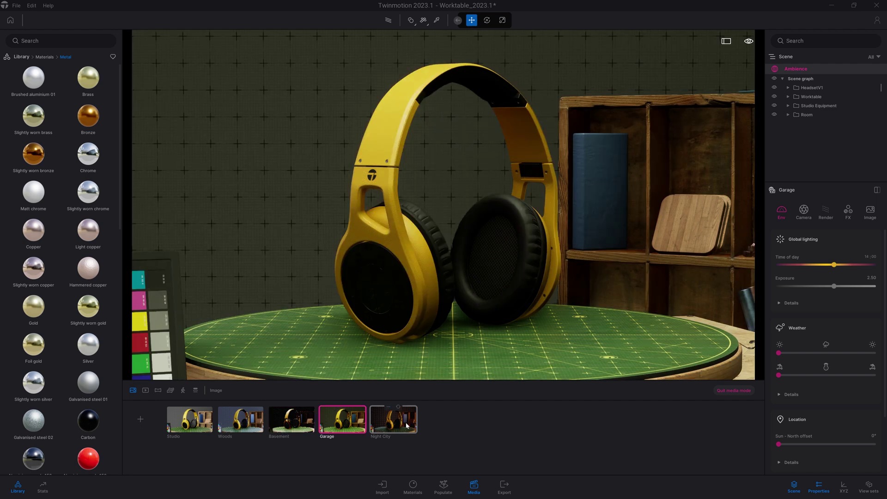
pyautogui.click(406, 425)
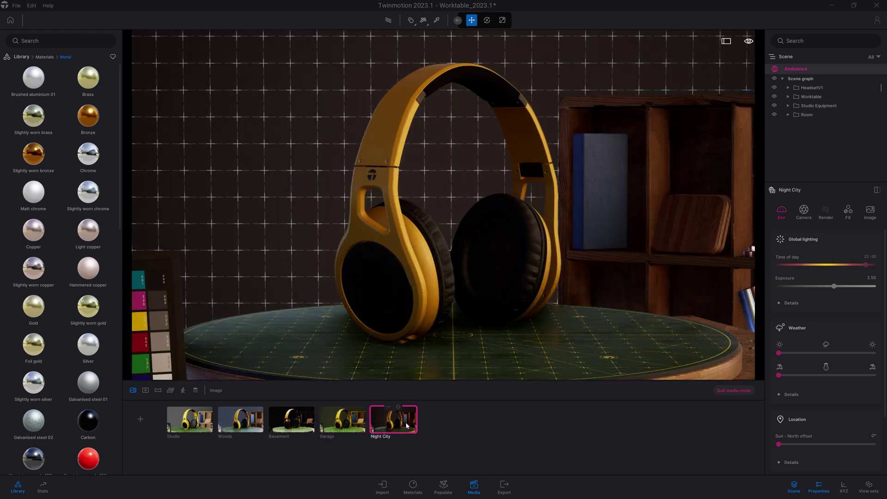
pyautogui.click(200, 425)
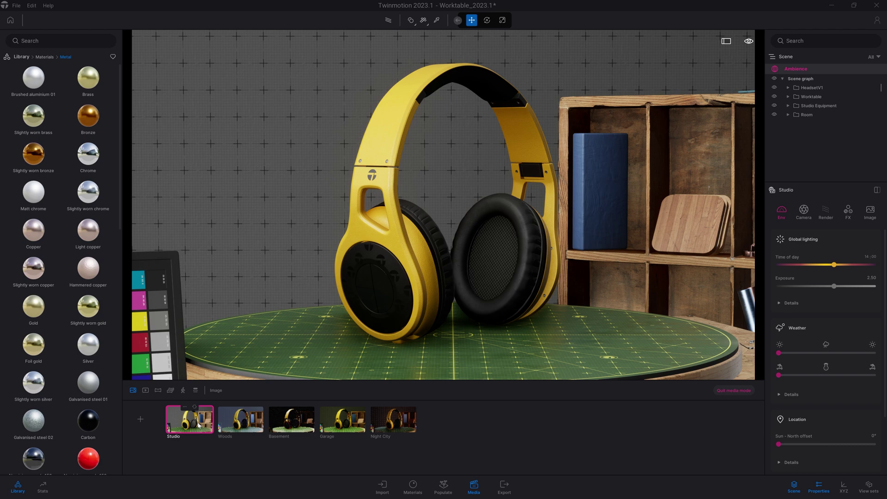
pyautogui.click(388, 22)
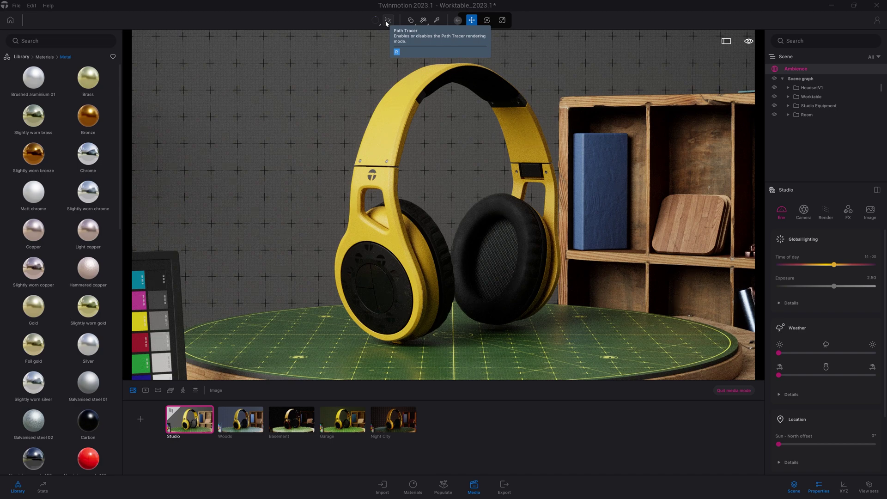
# Step through the Woods and Basement images, then open a Studio video clip.
pyautogui.press('Right')
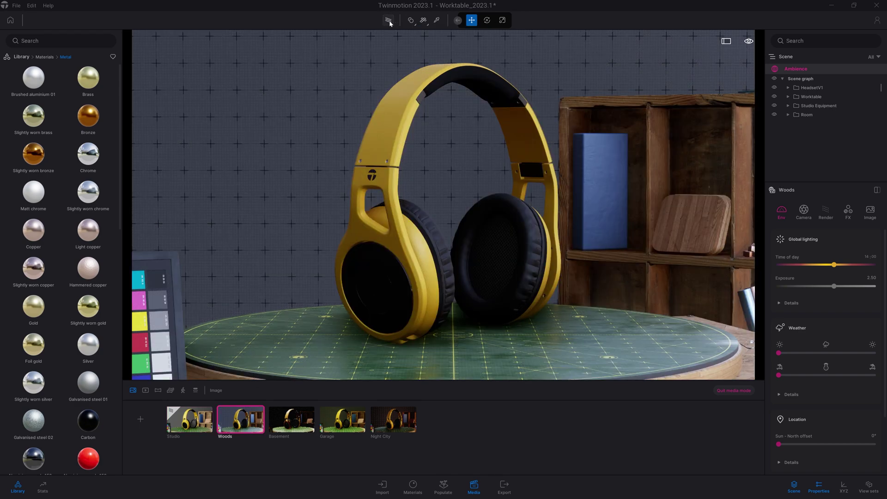
pyautogui.press('Right')
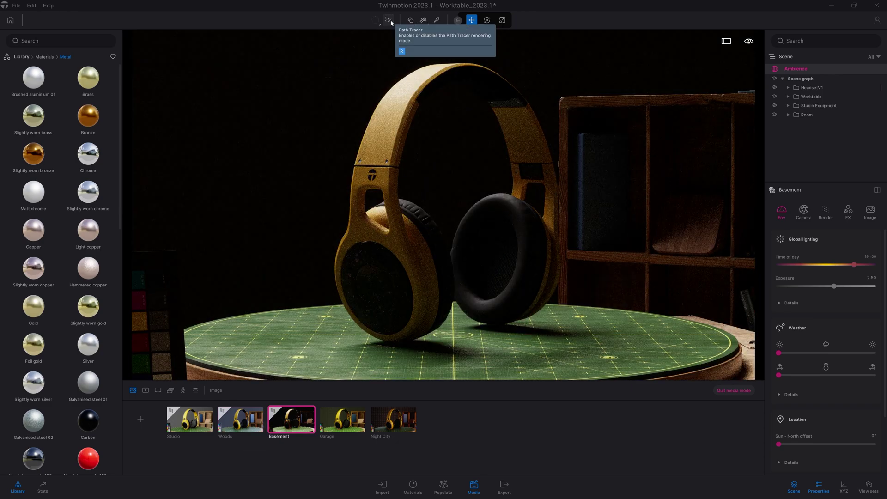
pyautogui.click(146, 392)
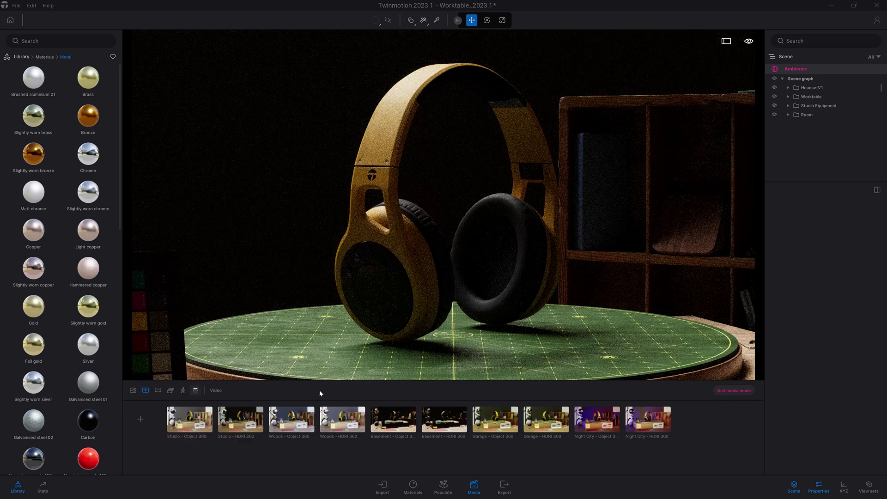
pyautogui.click(189, 420)
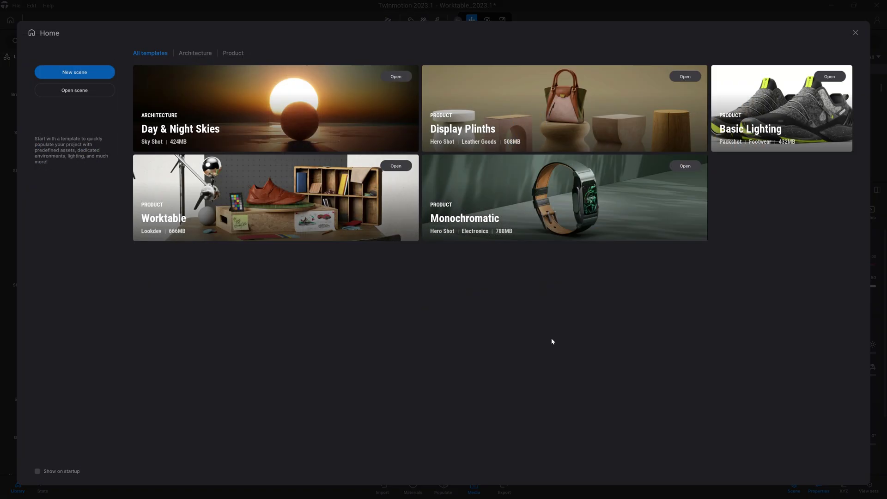
# Open the Basic Lighting template and view its Image 01 shoe shot.
pyautogui.click(829, 76)
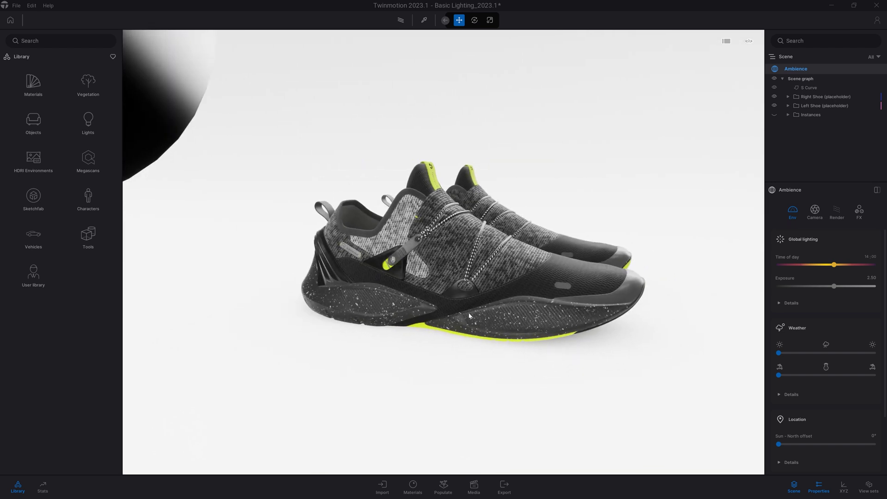
pyautogui.click(471, 489)
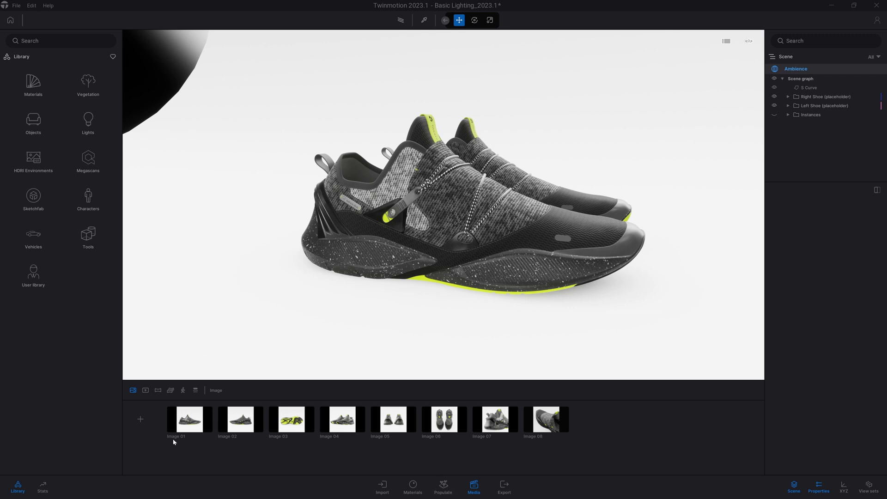
pyautogui.click(188, 419)
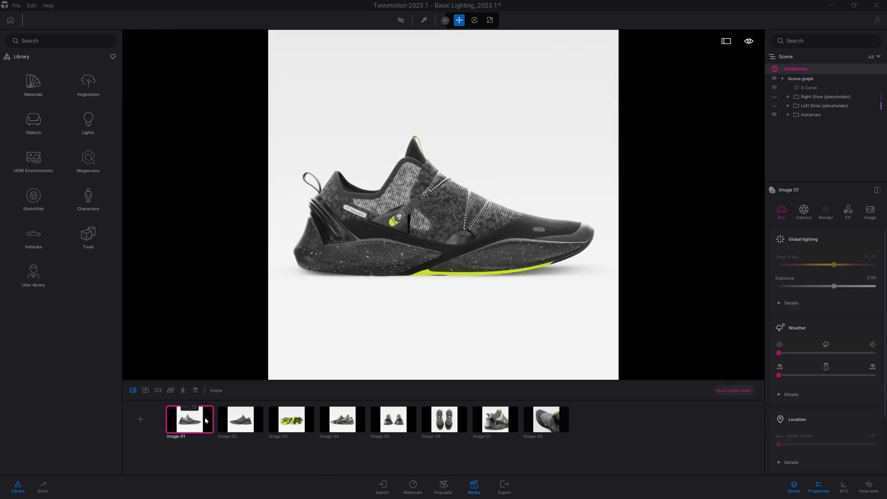
# Review the shoe shots Image 02, 03, 06, 04, 07 and 08.
pyautogui.click(240, 423)
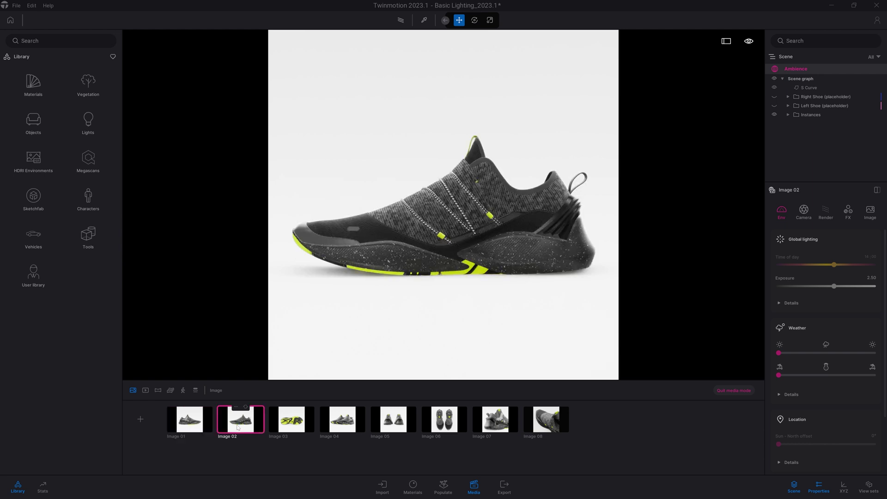
pyautogui.click(297, 423)
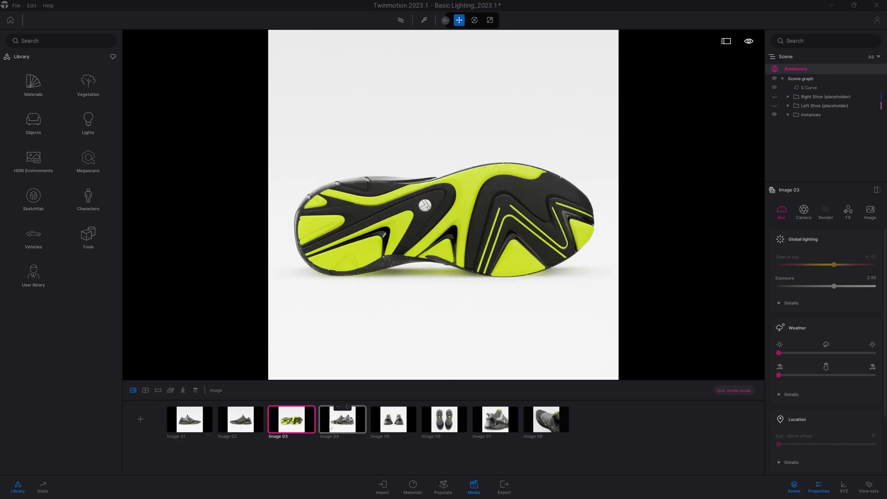
pyautogui.click(444, 423)
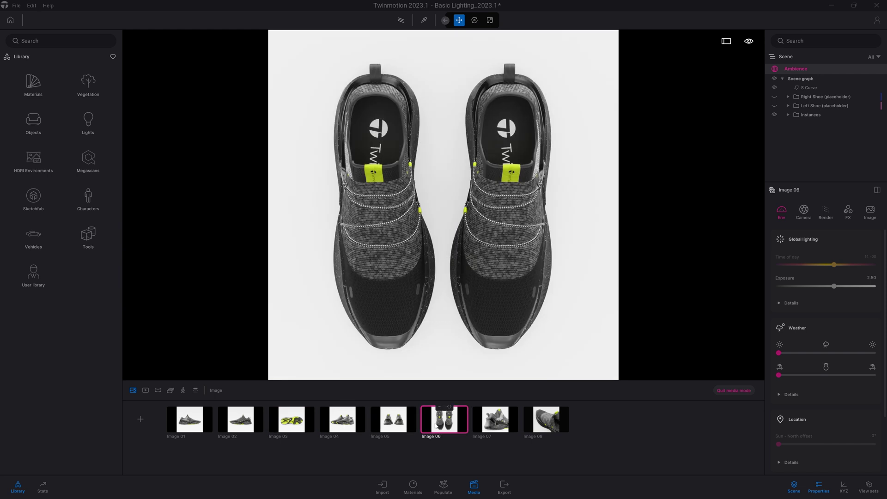
pyautogui.click(338, 424)
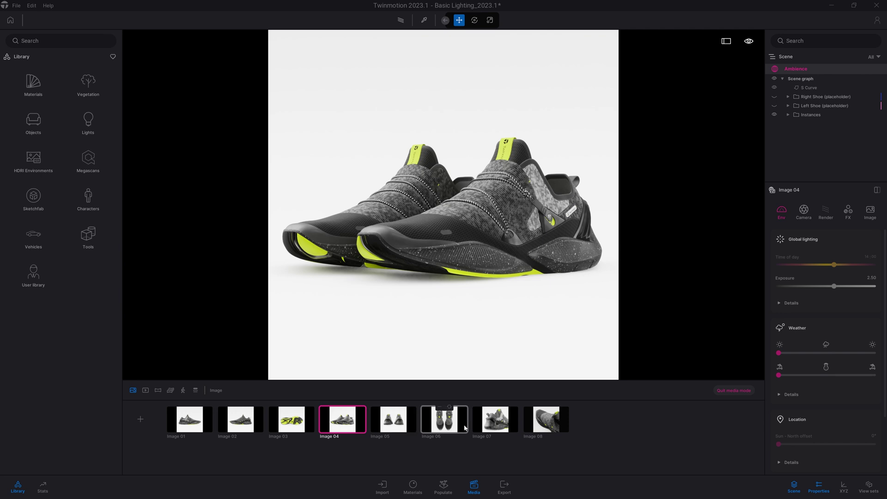
pyautogui.click(494, 423)
pyautogui.click(559, 427)
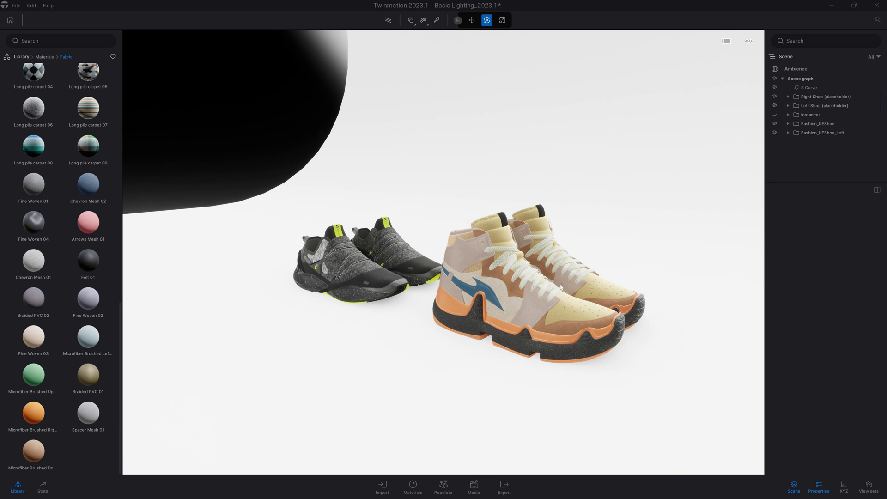
# Orbit to a lower, more frontal view of the two shoe pairs.
pyautogui.moveTo(561, 287)
pyautogui.mouseDown()
pyautogui.moveTo(492, 232)
pyautogui.moveTo(444, 250)
pyautogui.mouseUp()
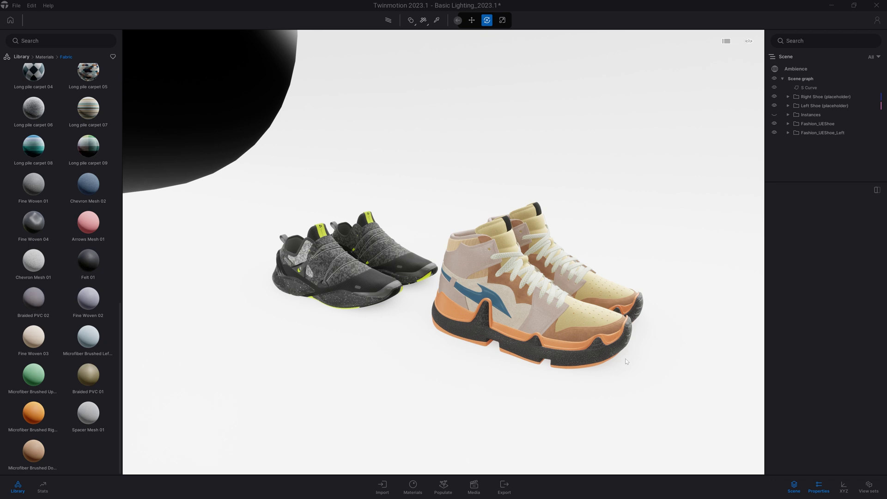
pyautogui.click(470, 490)
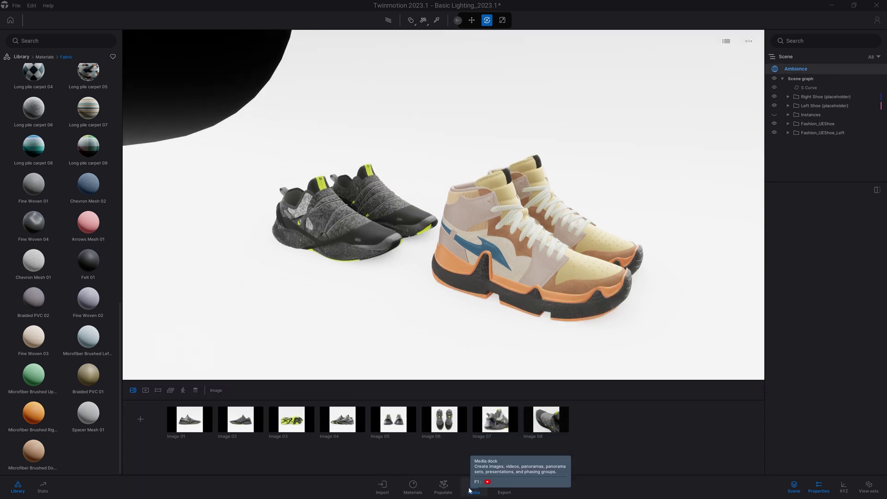
pyautogui.click(189, 422)
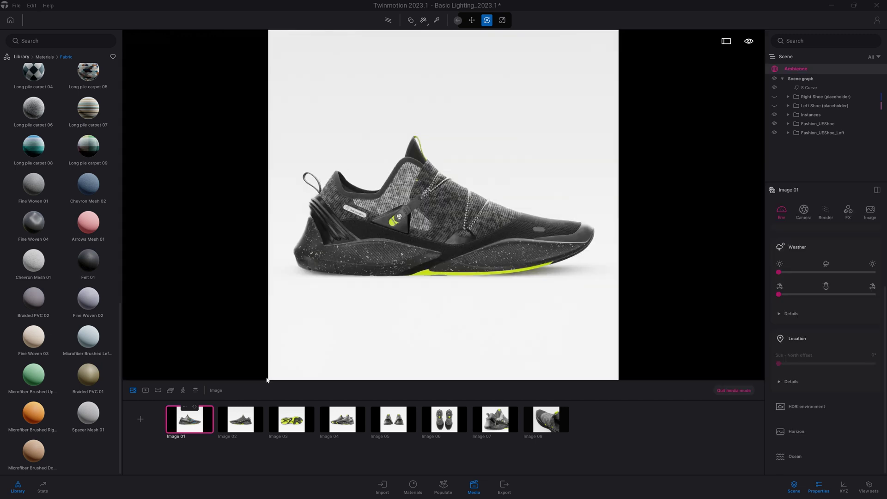
pyautogui.moveTo(409, 248)
pyautogui.mouseDown()
pyautogui.moveTo(496, 235)
pyautogui.moveTo(525, 158)
pyautogui.mouseUp()
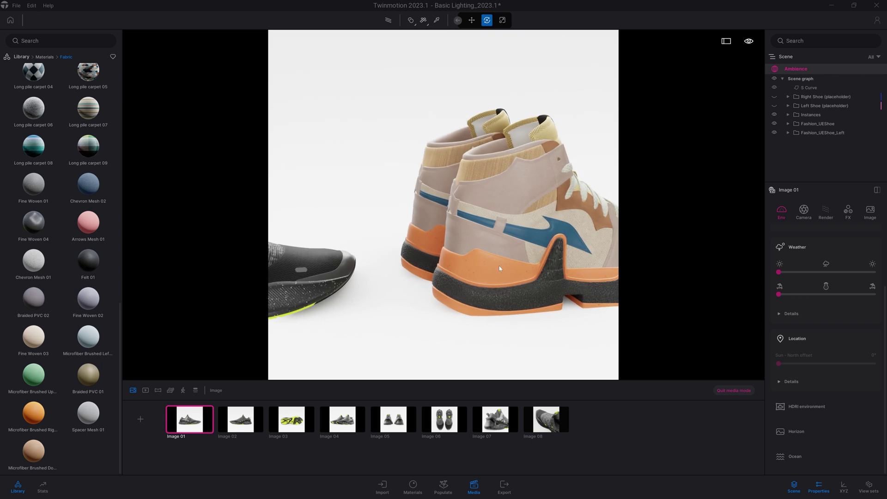
pyautogui.click(291, 420)
pyautogui.moveTo(483, 264); pyautogui.dragTo(538, 125)
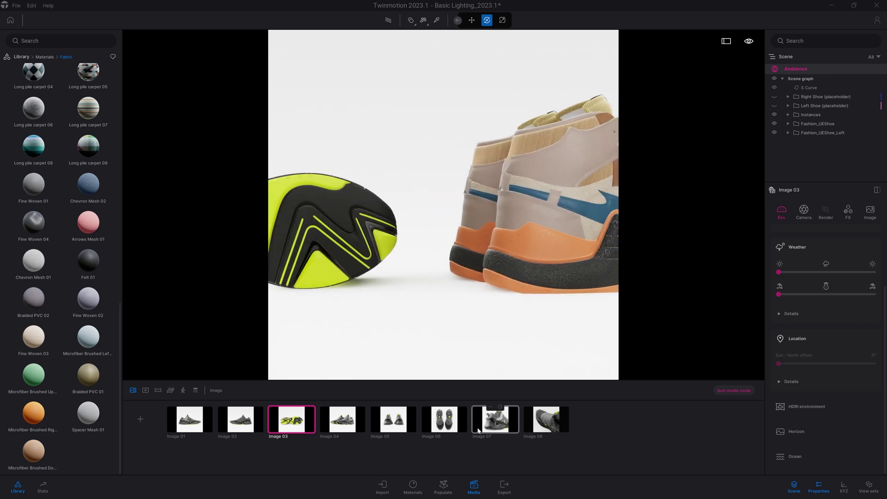
pyautogui.click(738, 393)
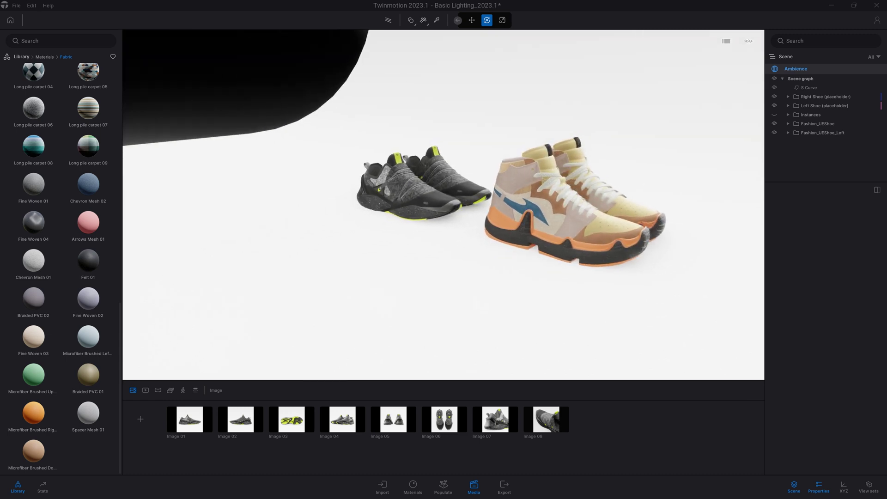
# Replace the Right Shoe placeholder with the Fashion_UEShoe high-top.
pyautogui.click(830, 127)
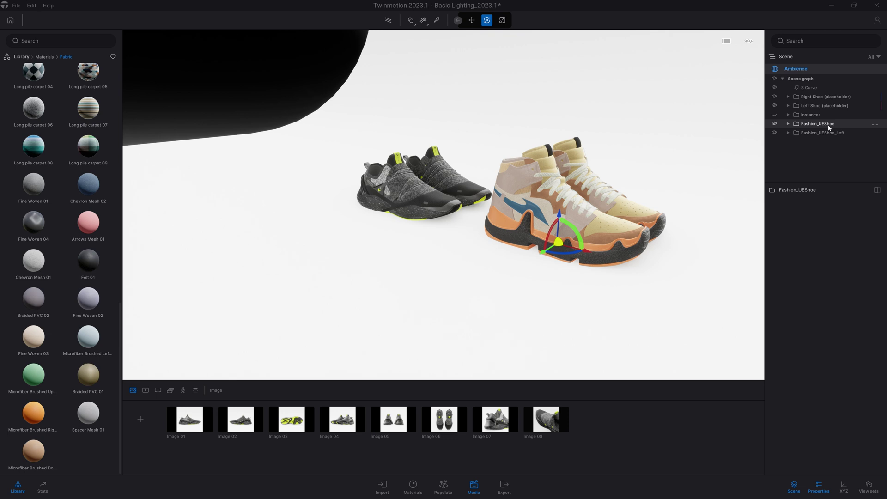
pyautogui.keyDown('ctrl'); pyautogui.click(815, 100); pyautogui.keyUp('ctrl')
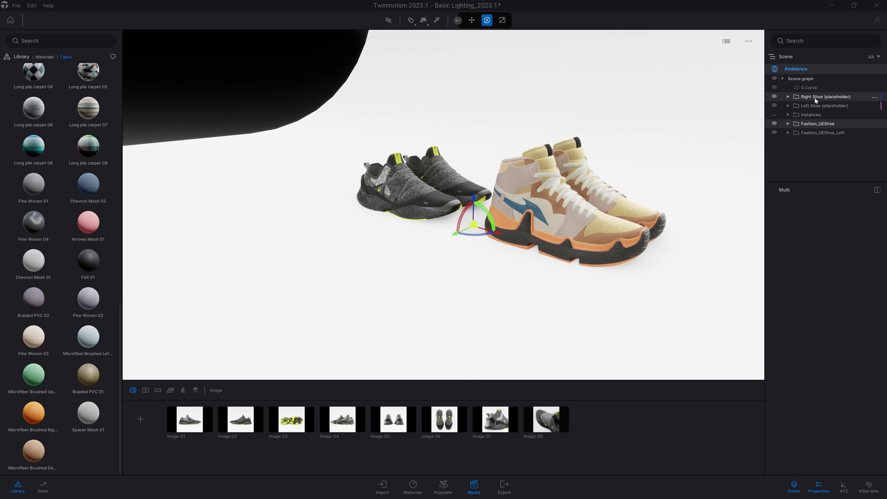
pyautogui.rightClick(815, 100)
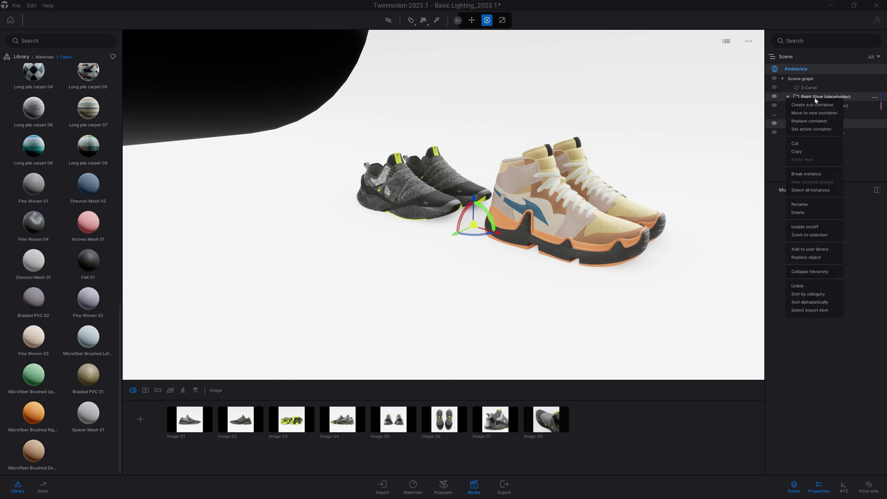
pyautogui.click(816, 121)
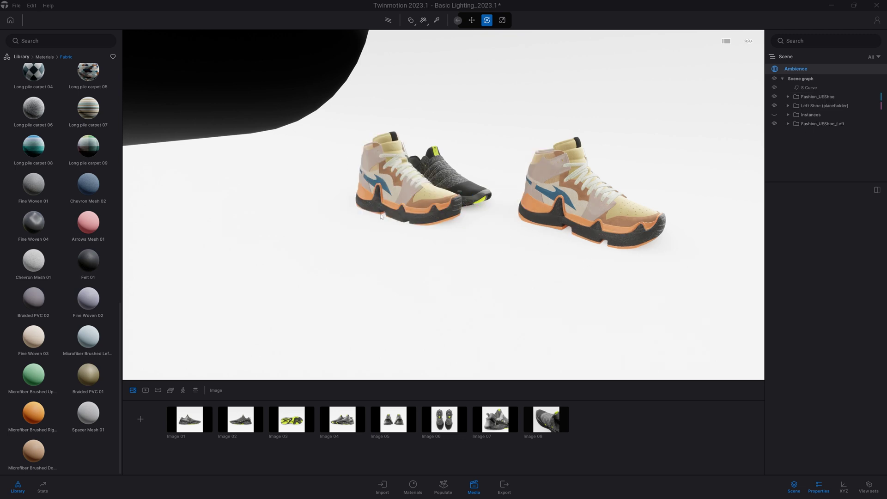
# Replace the Left Shoe placeholder with the Fashion_UEShoe_Left high-top.
pyautogui.click(836, 126)
pyautogui.keyDown('ctrl'); pyautogui.click(826, 107); pyautogui.keyUp('ctrl')
pyautogui.rightClick(825, 107)
pyautogui.click(820, 130)
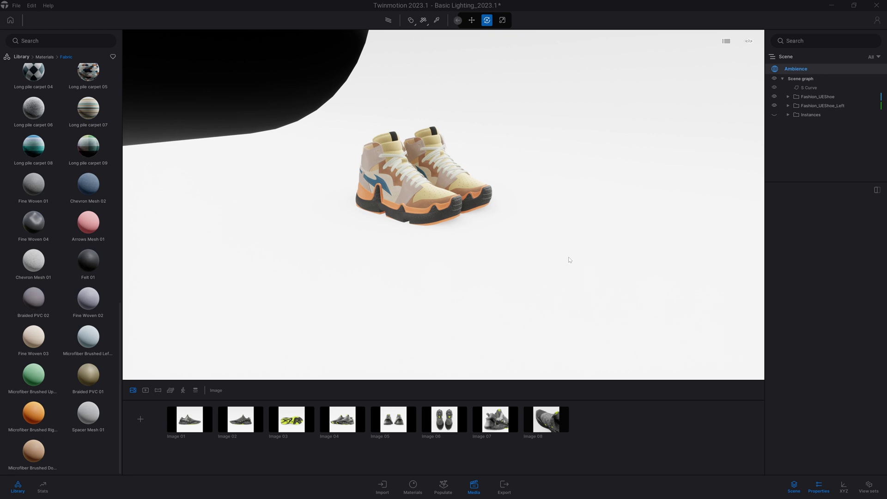
# Preview saved Images 01 through 07 with the new high-top shoes, ending on Image 01.
pyautogui.click(190, 423)
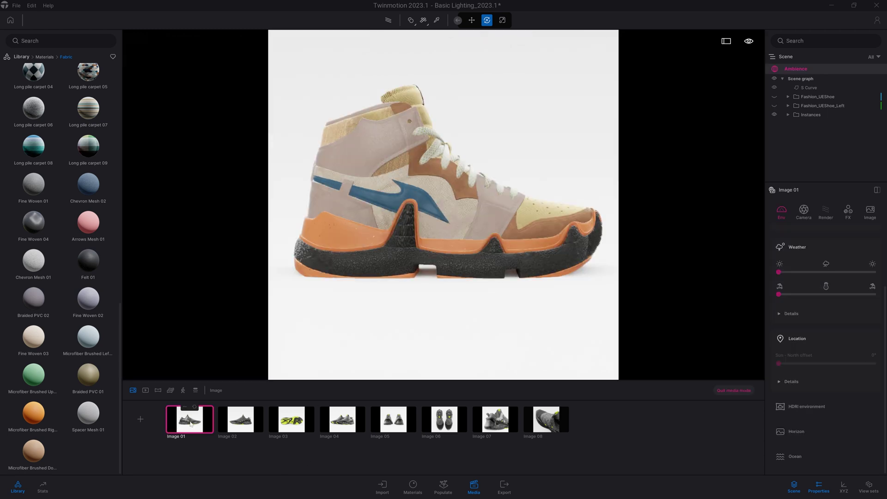
pyautogui.click(239, 422)
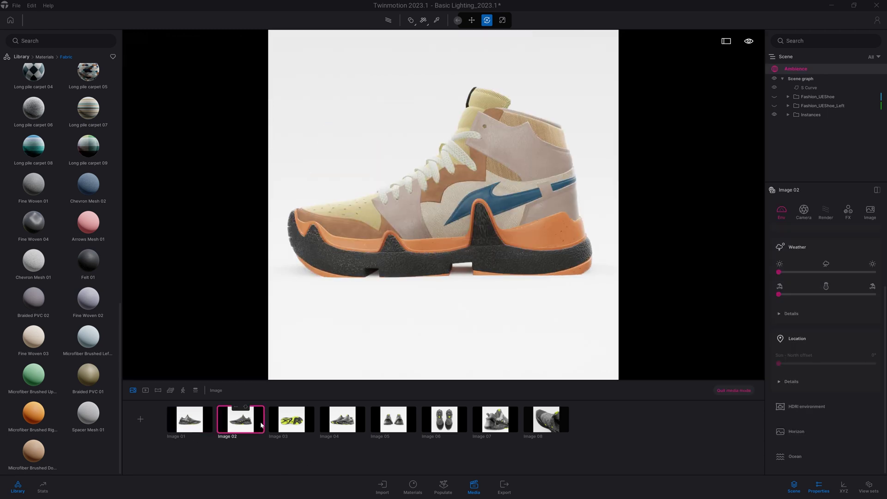
pyautogui.click(291, 419)
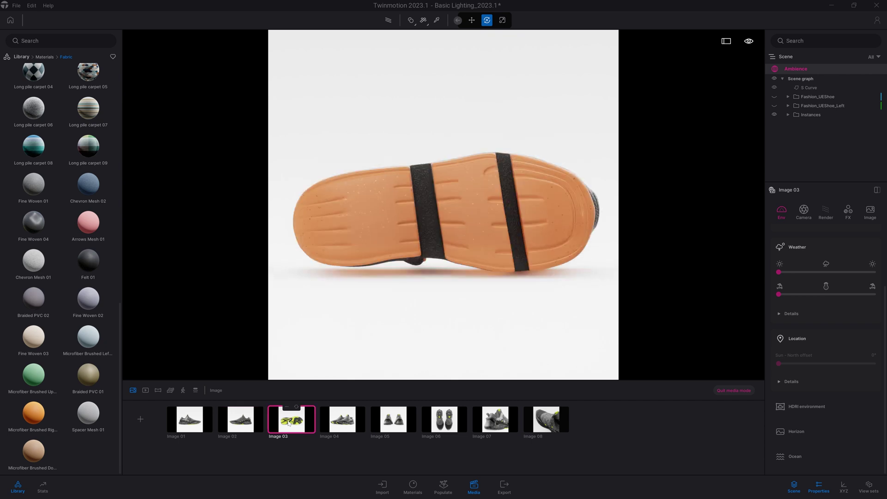
pyautogui.click(343, 418)
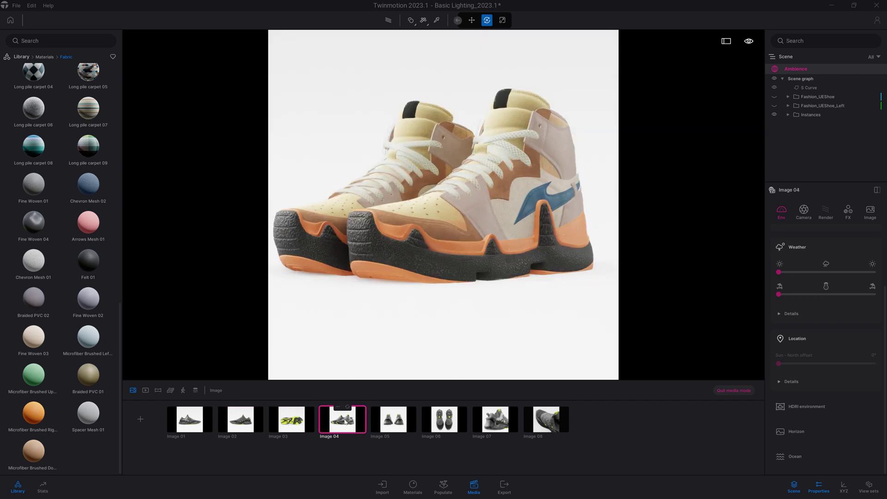
pyautogui.click(394, 422)
pyautogui.click(457, 425)
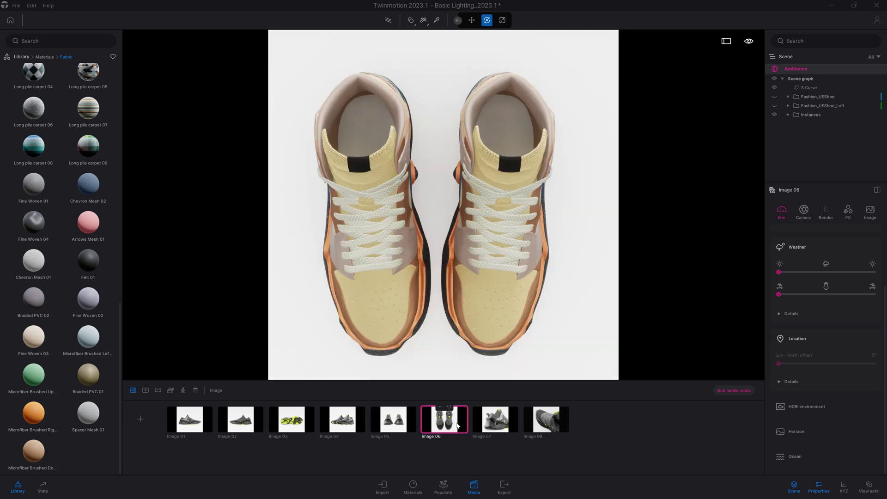
pyautogui.click(487, 425)
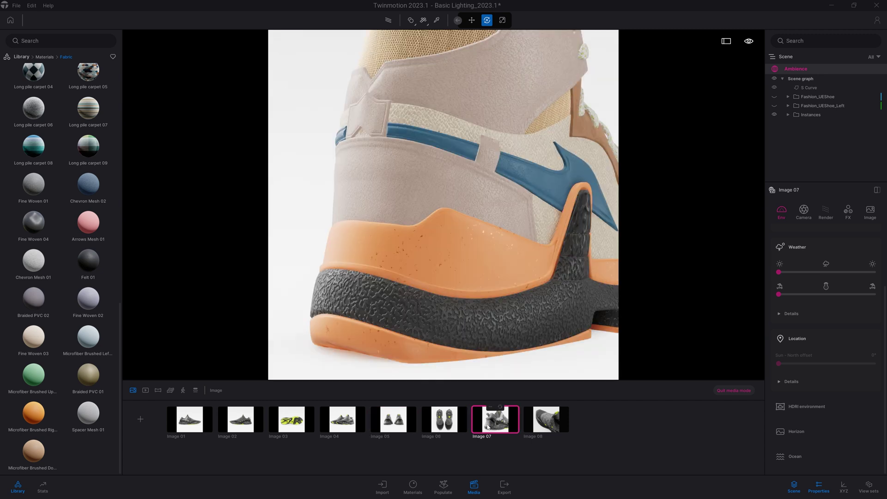
pyautogui.click(194, 413)
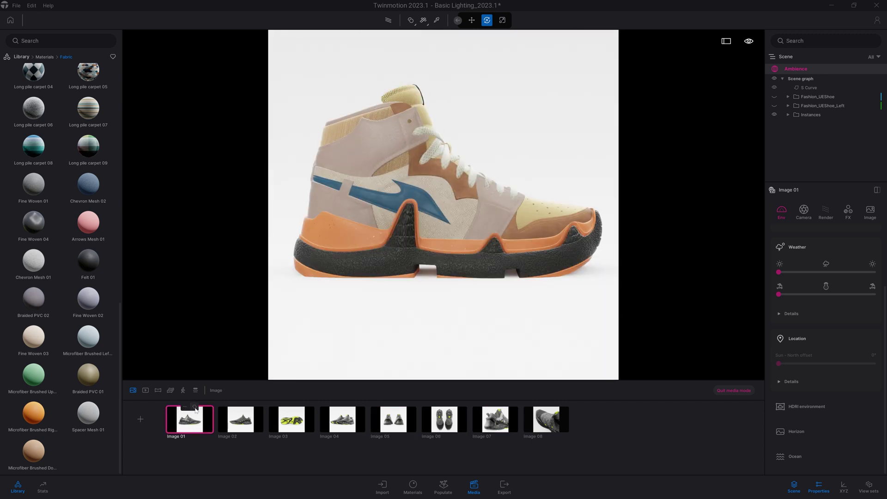
# Refresh all eight image thumbnails so they show the new shoe.
pyautogui.click(195, 409)
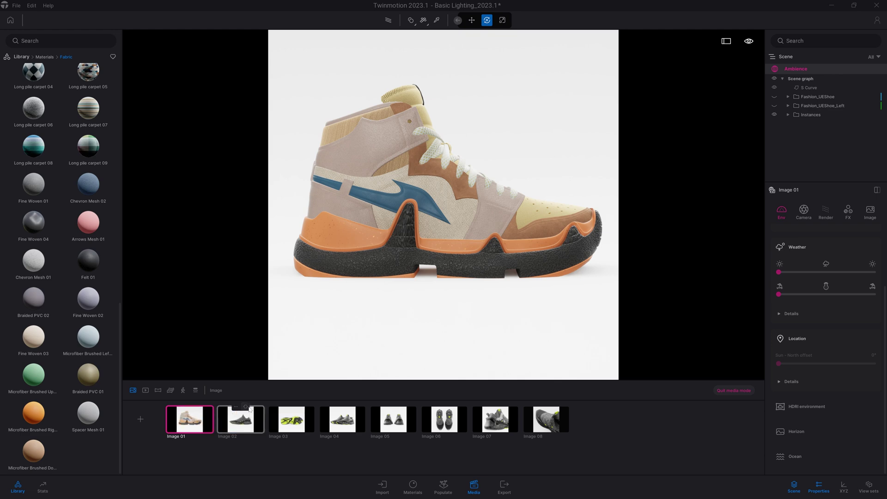
pyautogui.click(252, 408)
pyautogui.click(303, 407)
pyautogui.click(353, 408)
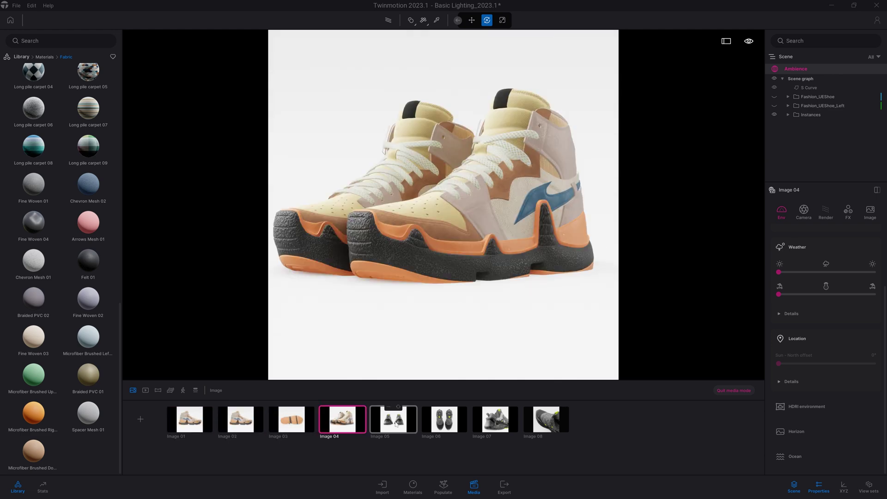
pyautogui.click(404, 408)
pyautogui.click(451, 408)
pyautogui.click(501, 408)
pyautogui.click(552, 407)
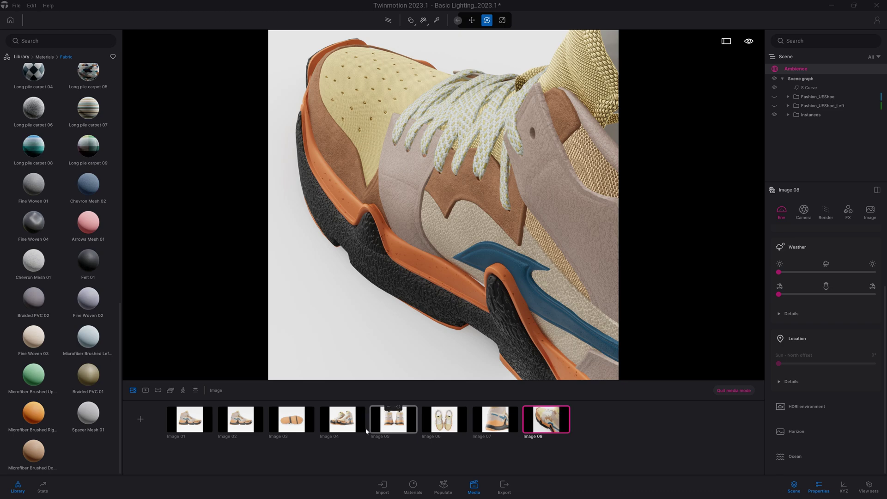
# Recheck Images 04 and 05, then return to the template gallery.
pyautogui.click(345, 428)
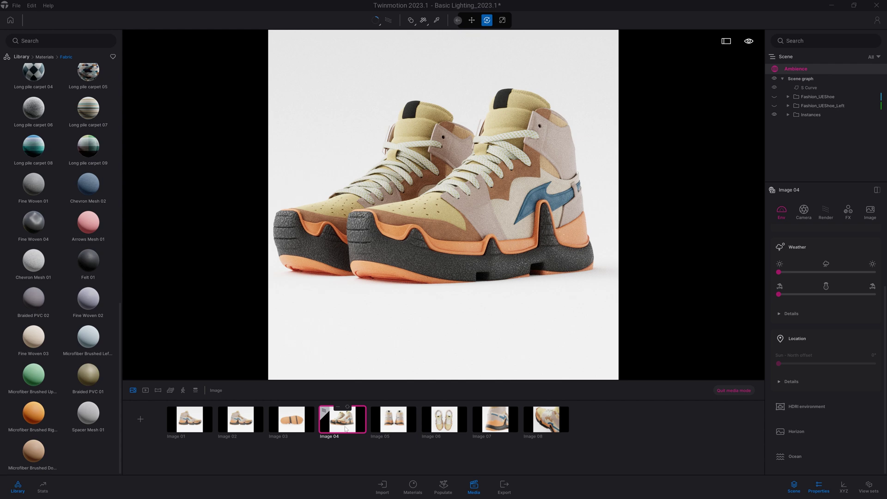
pyautogui.click(392, 423)
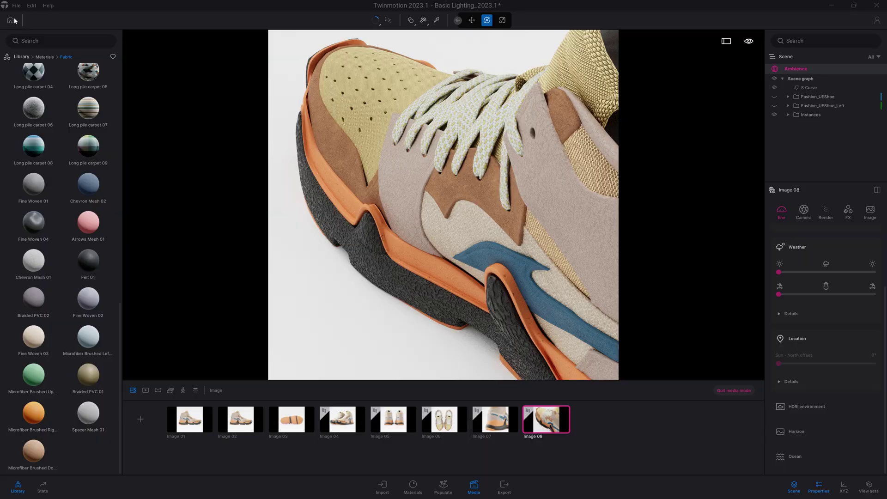
pyautogui.click(11, 20)
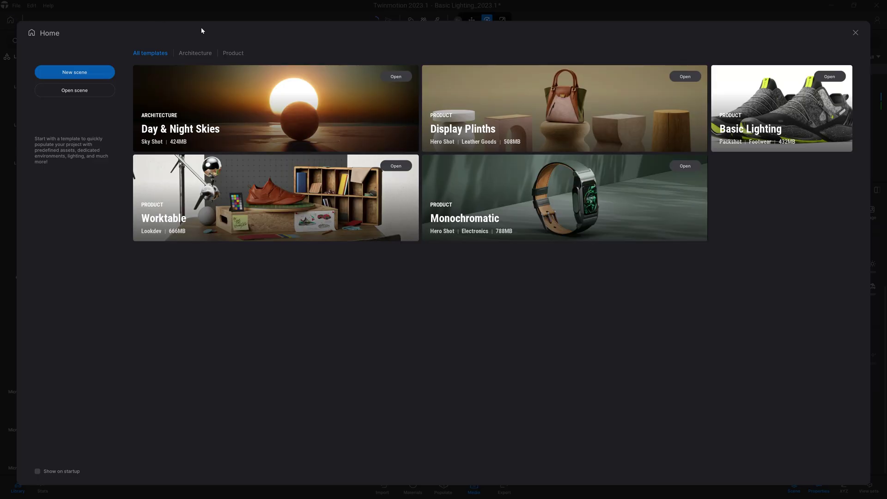
# Open the Display Plinths template and view handbag Images 01 and 02, orbiting once.
pyautogui.click(683, 78)
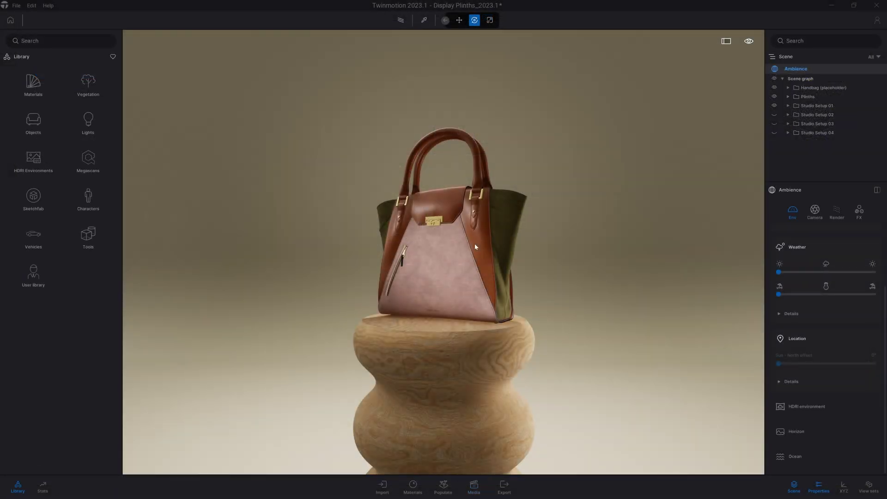
pyautogui.click(473, 488)
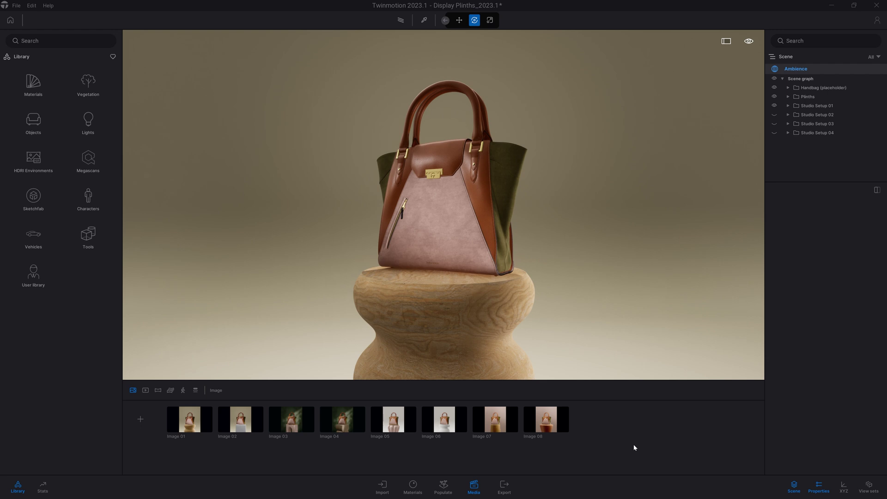
pyautogui.click(185, 424)
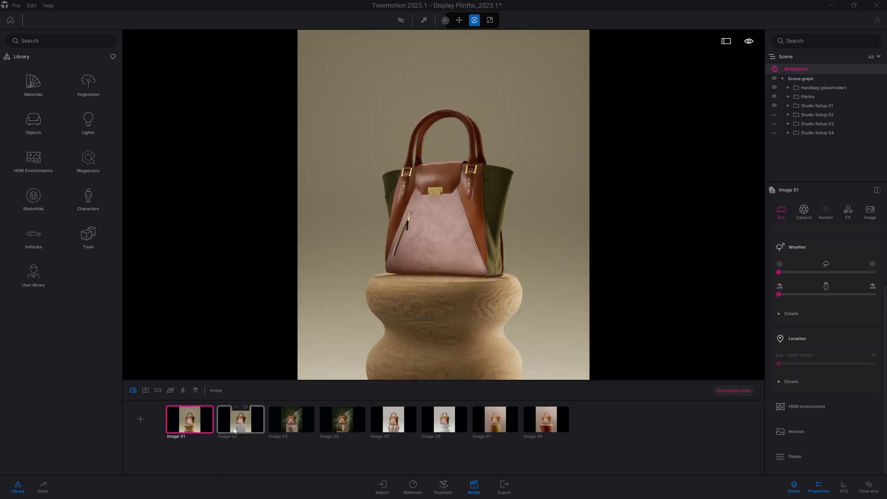
pyautogui.click(234, 429)
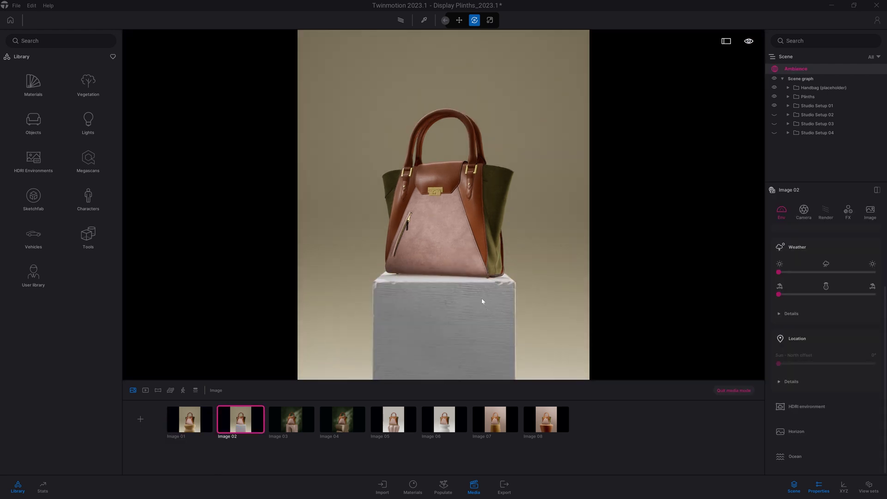
pyautogui.moveTo(394, 276); pyautogui.dragTo(444, 277, button='right')
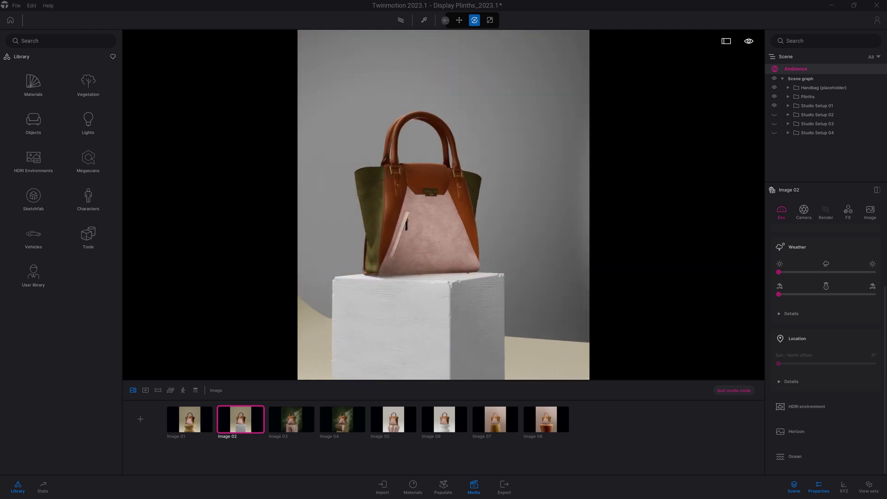
pyautogui.click(241, 419)
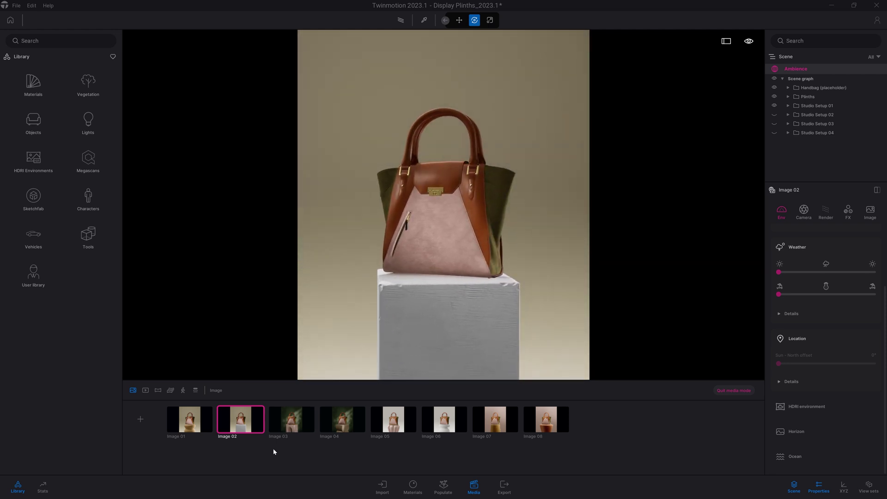
# View handbag shots Image 03, 01, 05 and 07, then step back to Image 06.
pyautogui.click(291, 426)
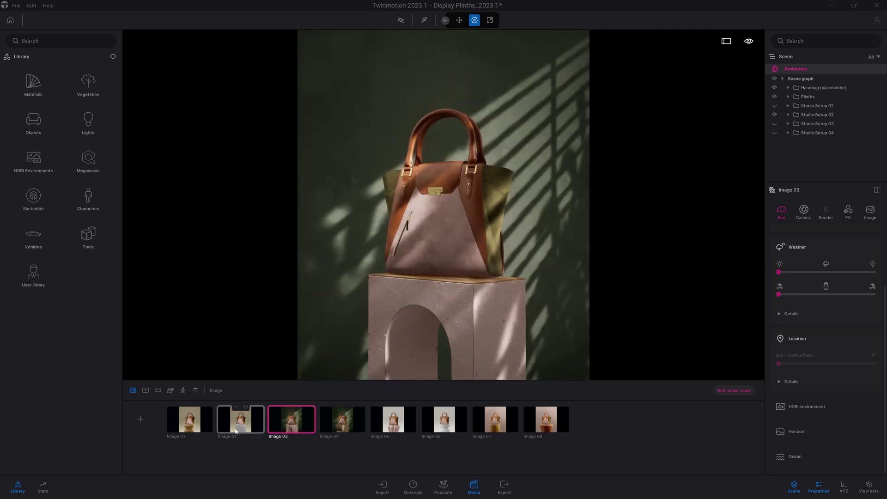
pyautogui.click(198, 422)
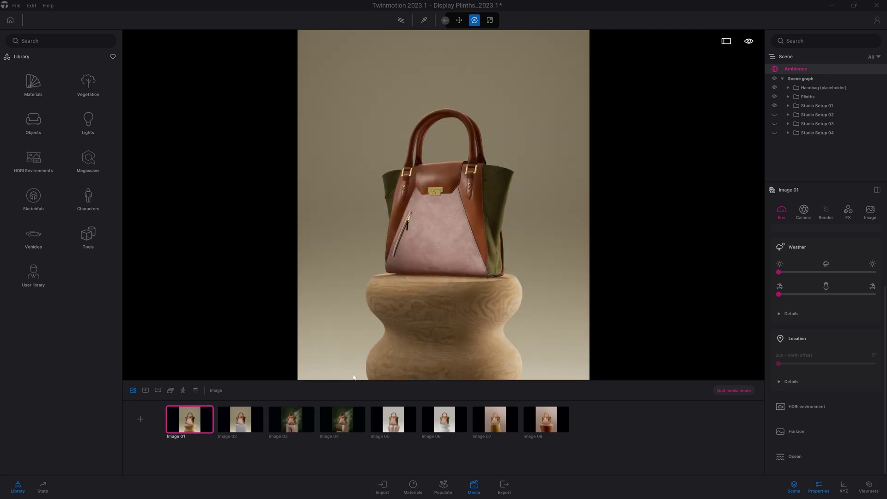
pyautogui.click(312, 419)
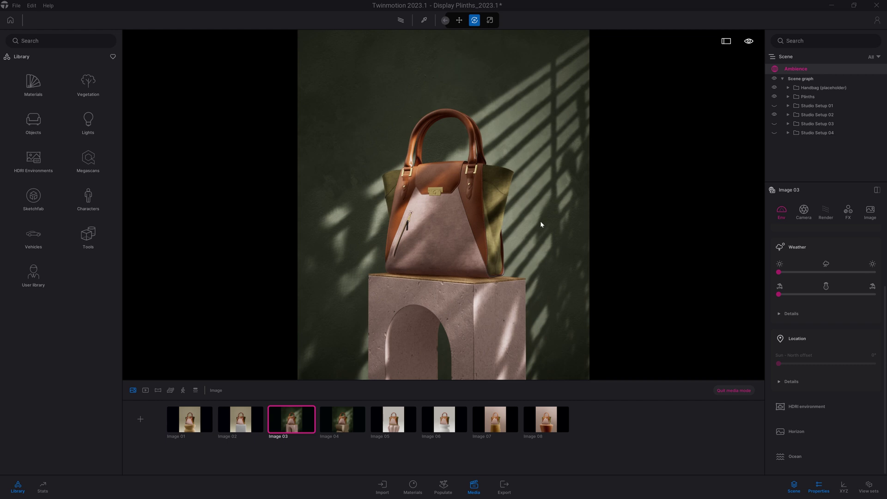
pyautogui.click(405, 427)
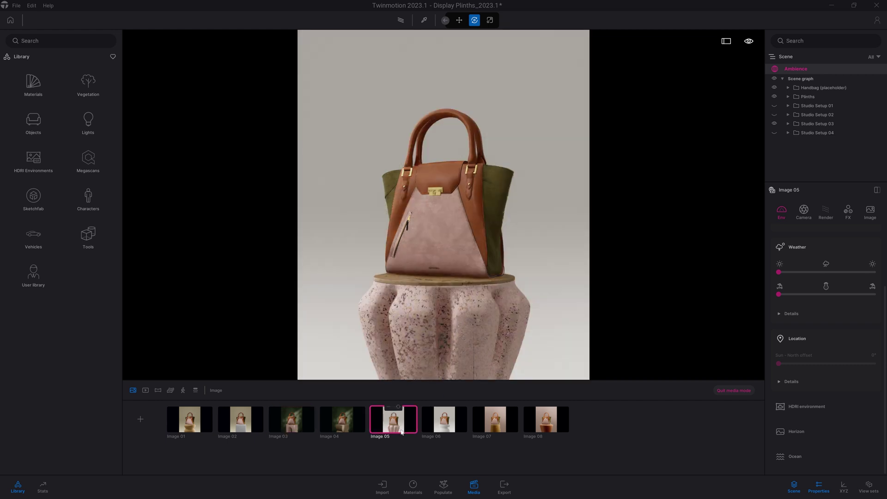
pyautogui.click(503, 429)
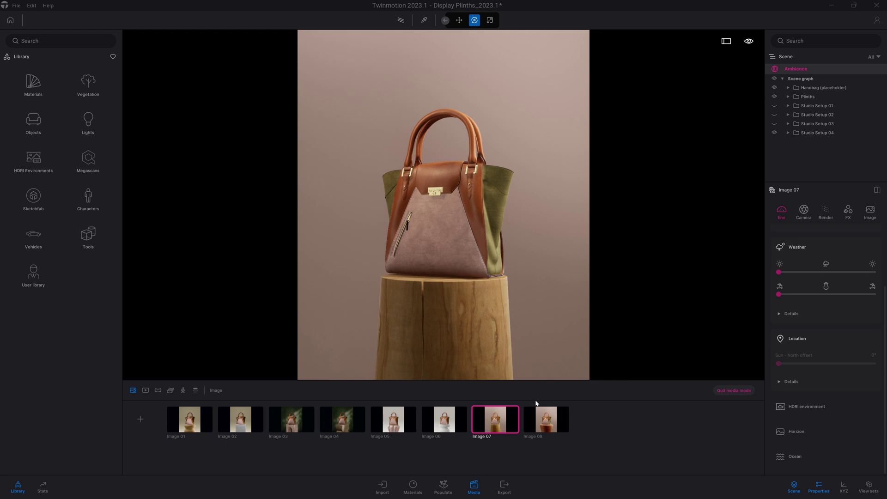
pyautogui.click(544, 419)
pyautogui.click(495, 419)
pyautogui.click(444, 419)
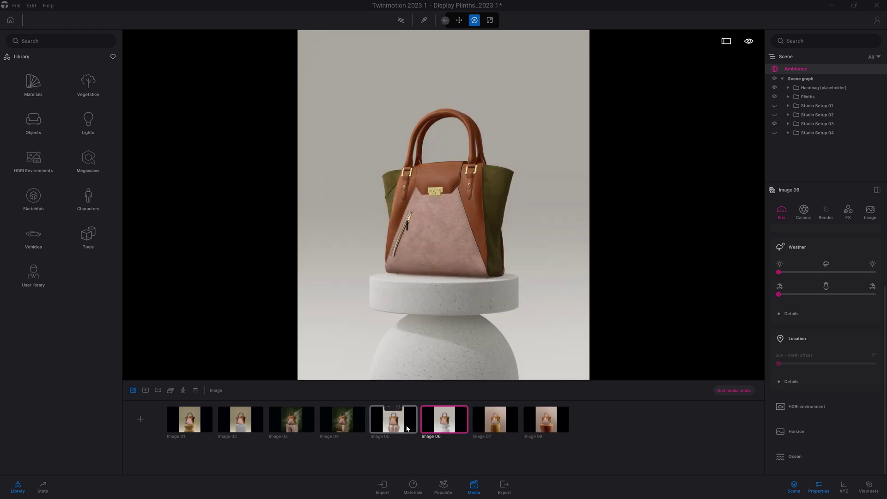
# Step back to Image 02, revisit Images 01, 02 and 03, then go Home.
pyautogui.click(393, 420)
pyautogui.click(342, 419)
pyautogui.click(292, 420)
pyautogui.click(253, 423)
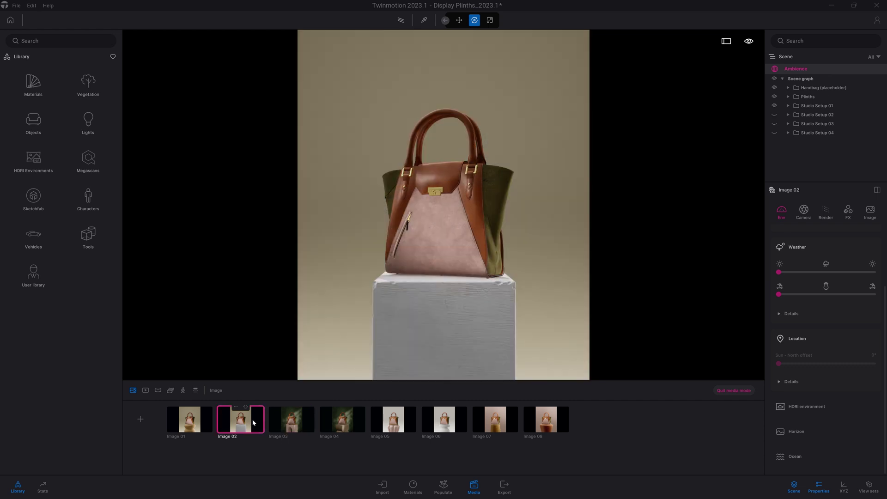
pyautogui.click(199, 424)
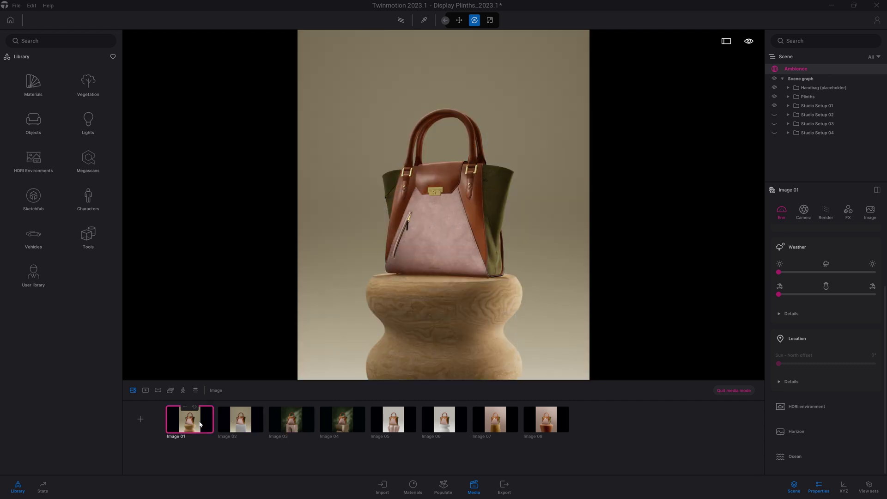
pyautogui.moveTo(240, 420)
pyautogui.click(238, 432)
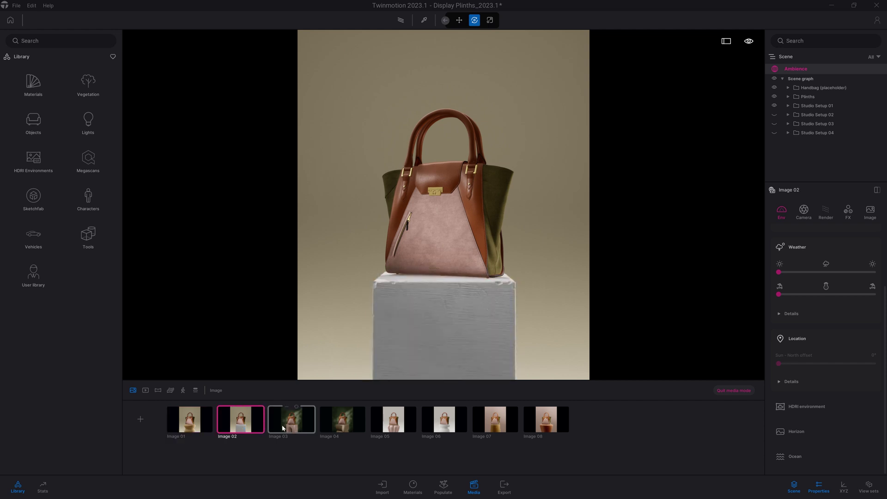
pyautogui.click(280, 429)
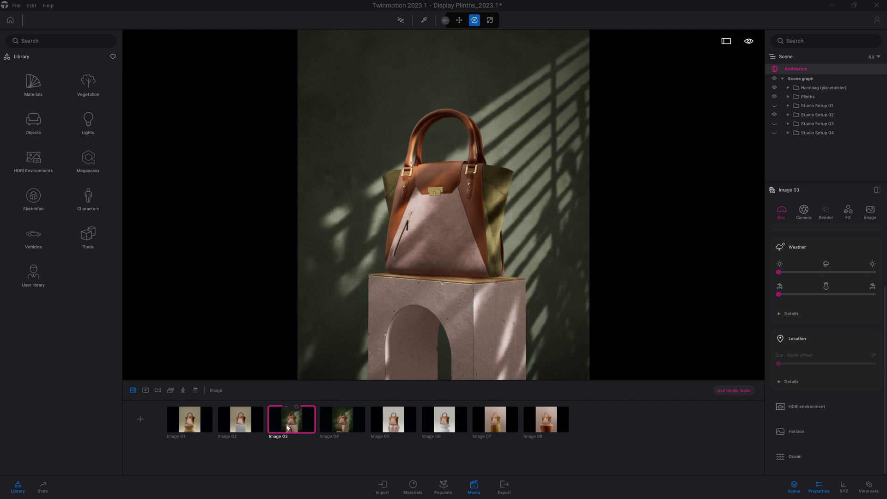
pyautogui.click(11, 22)
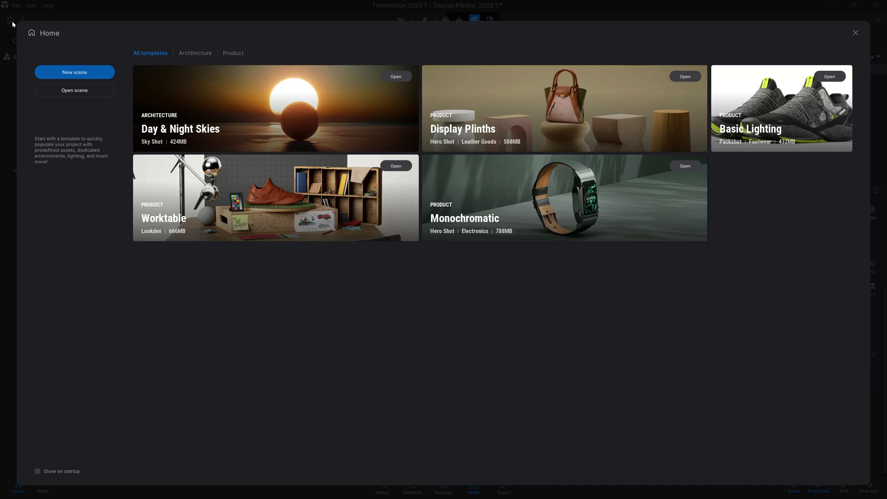
# Open the Monochromatic template and view the Image 01 and Image 02 watch shots.
pyautogui.click(685, 166)
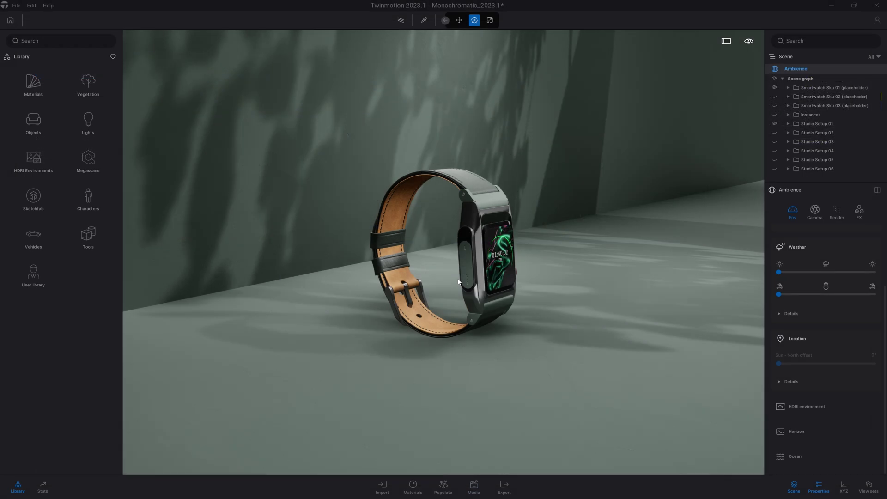
pyautogui.click(474, 487)
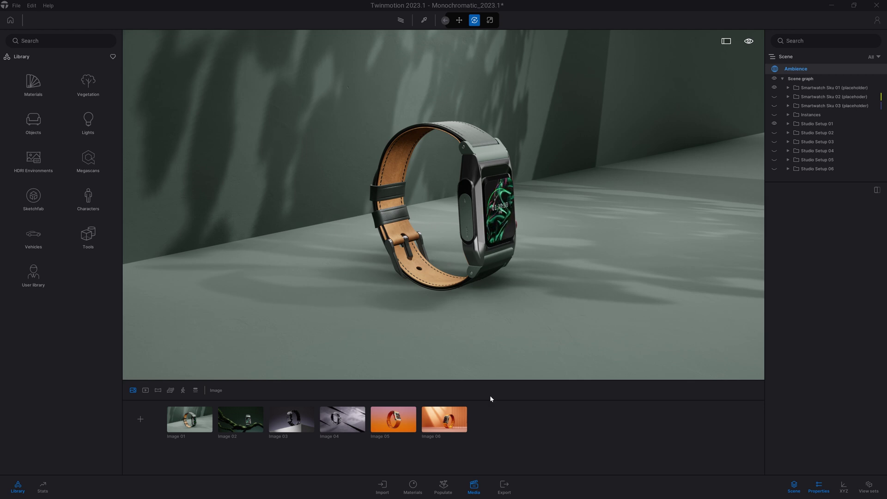
pyautogui.click(193, 422)
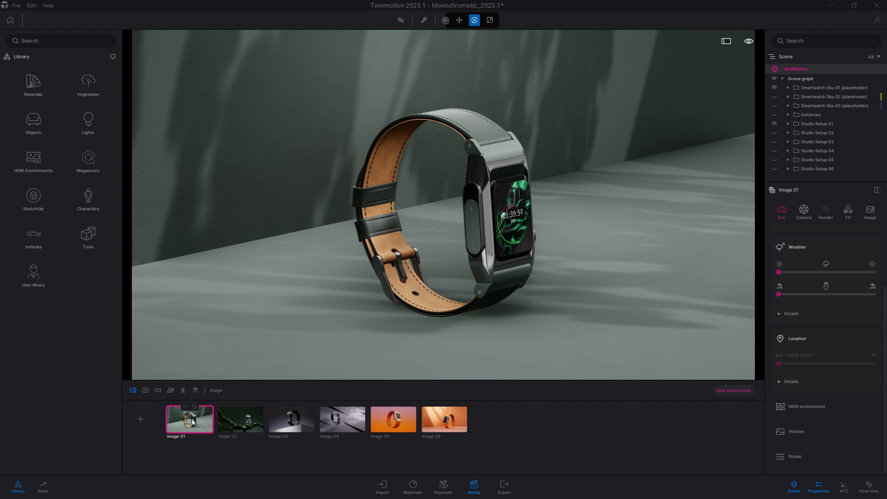
pyautogui.click(235, 422)
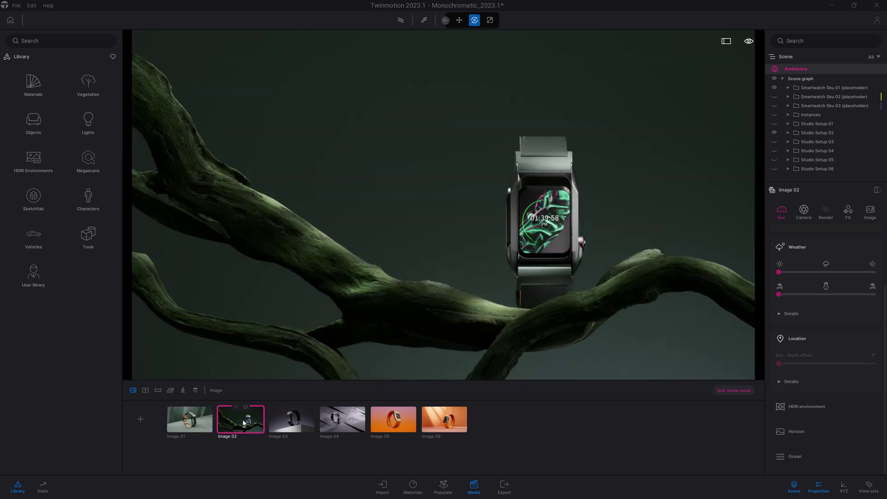
# View watch Images 03 through 06, settle on Image 06, and enable path tracing.
pyautogui.click(291, 420)
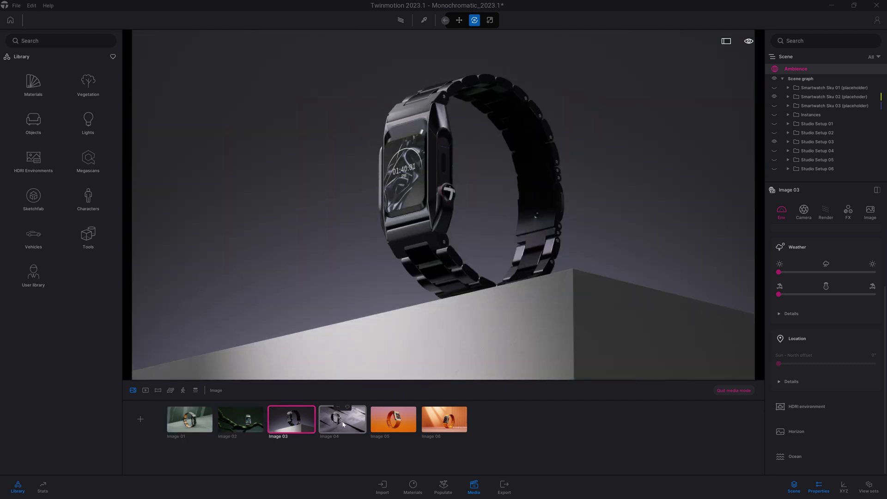
pyautogui.click(344, 423)
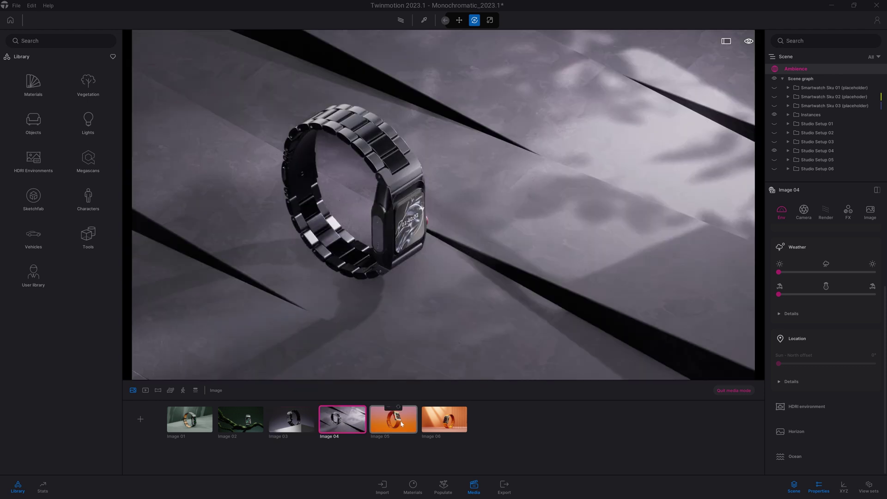
pyautogui.click(402, 423)
pyautogui.click(432, 422)
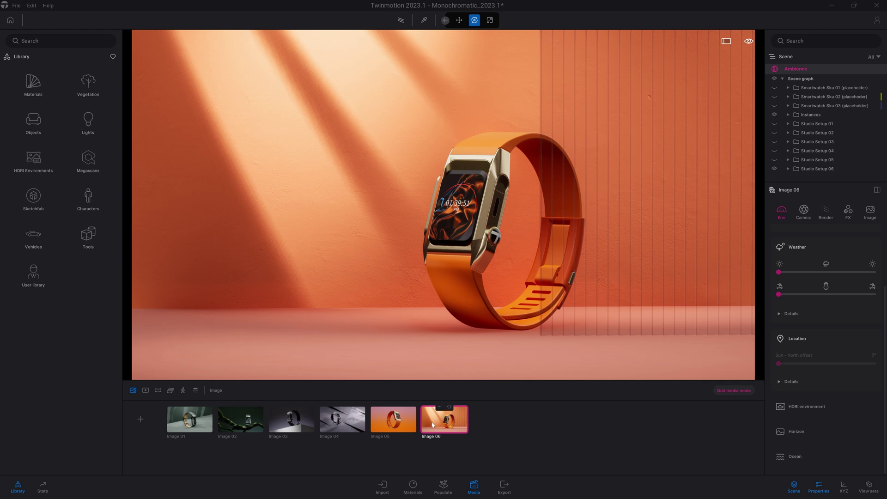
pyautogui.click(393, 419)
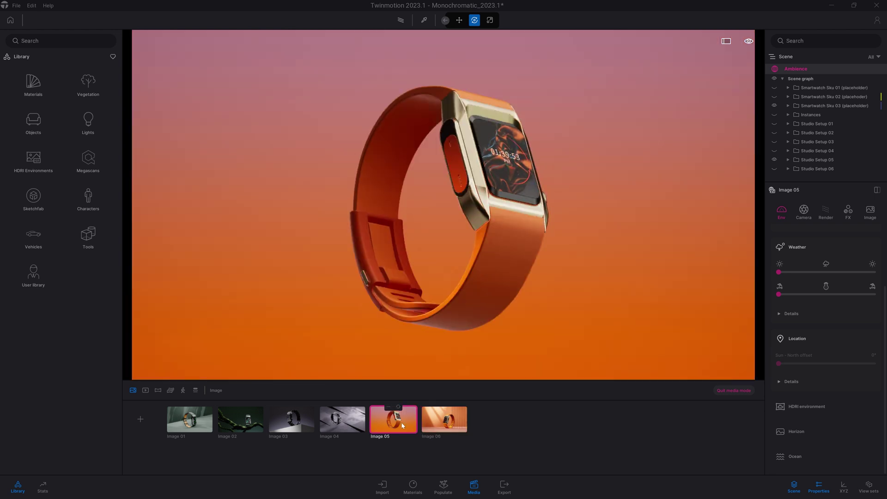
pyautogui.click(435, 423)
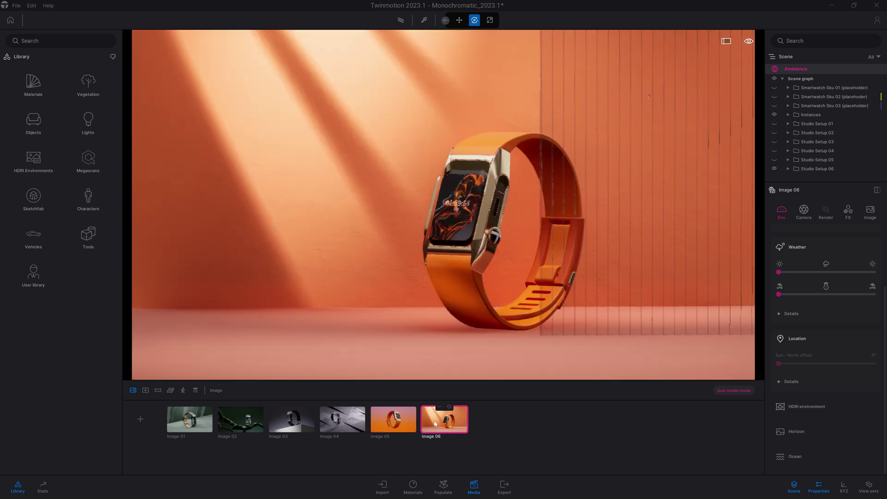
pyautogui.click(399, 21)
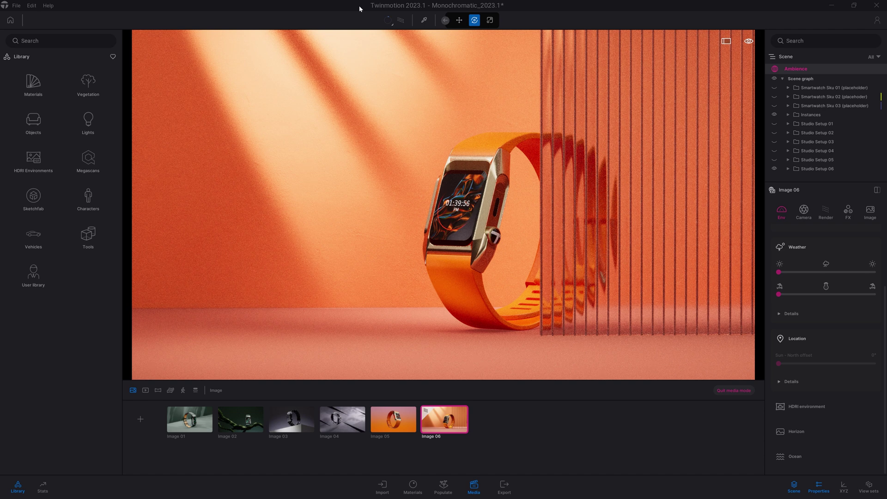
# Queue Image 06 for local PNG image export.
pyautogui.click(502, 488)
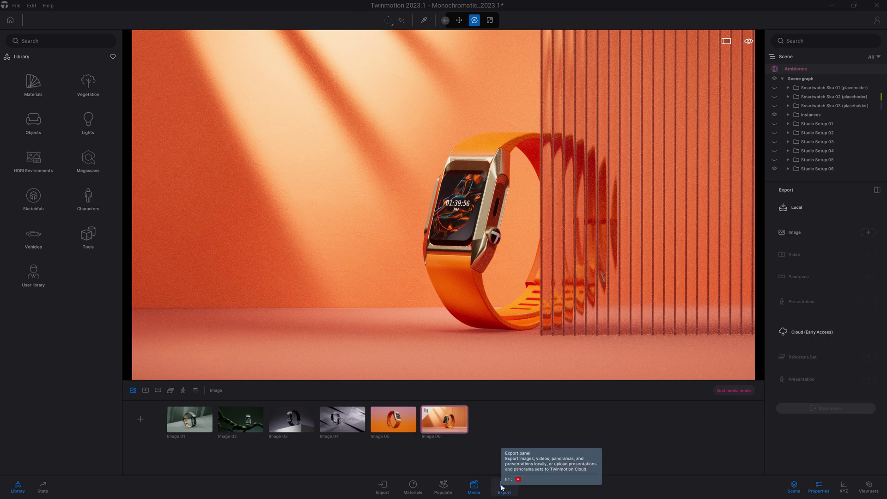
pyautogui.click(868, 232)
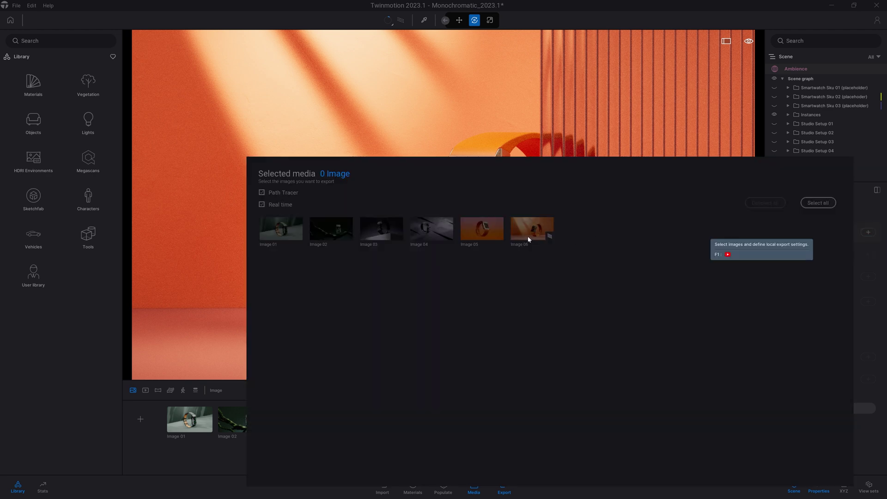
pyautogui.click(529, 238)
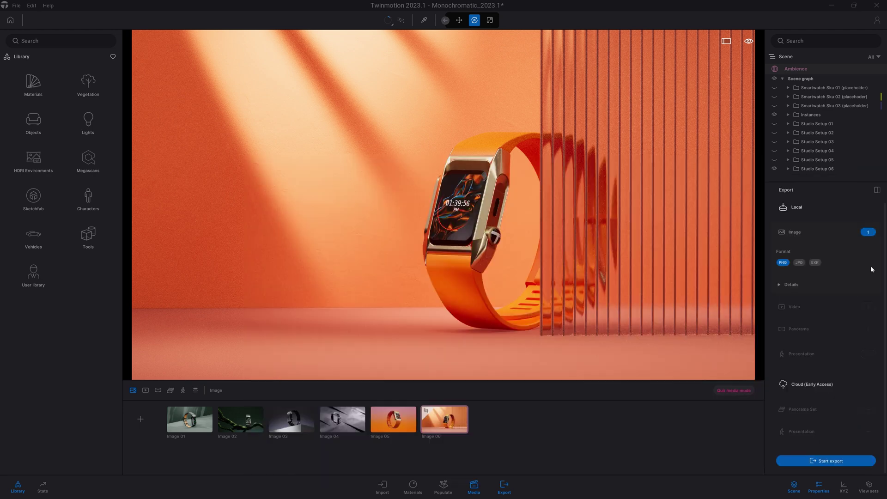